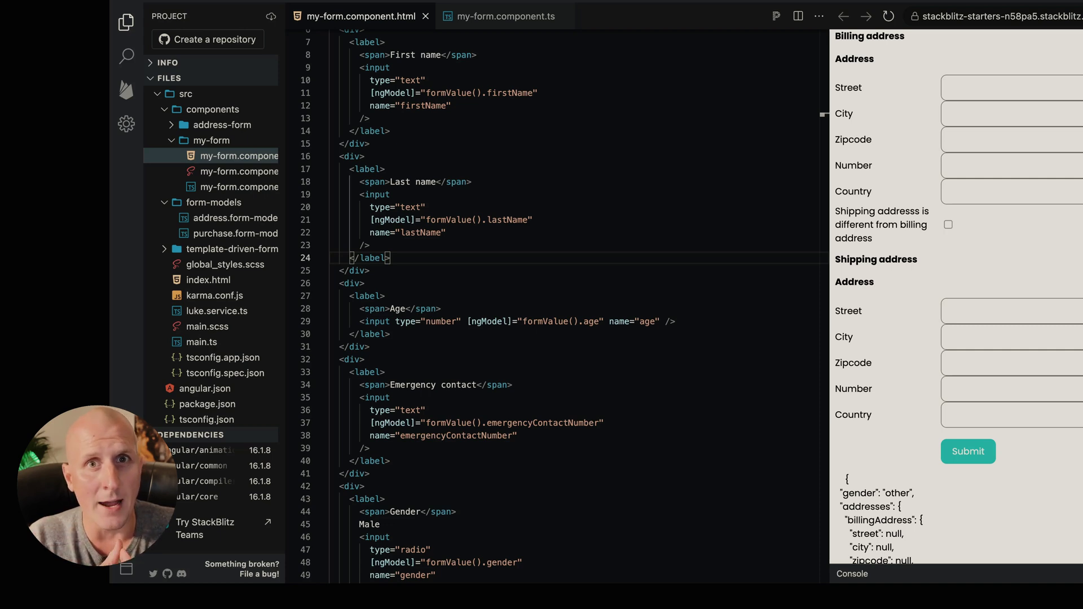
pyautogui.scroll(5, 957, 254)
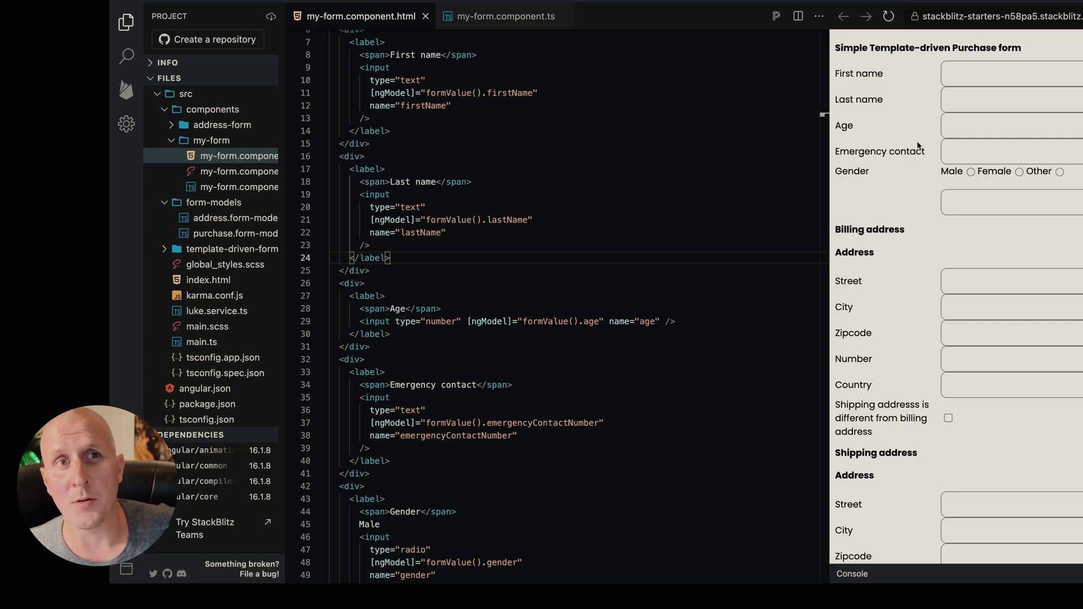
pyautogui.scroll(-2, 930, 154)
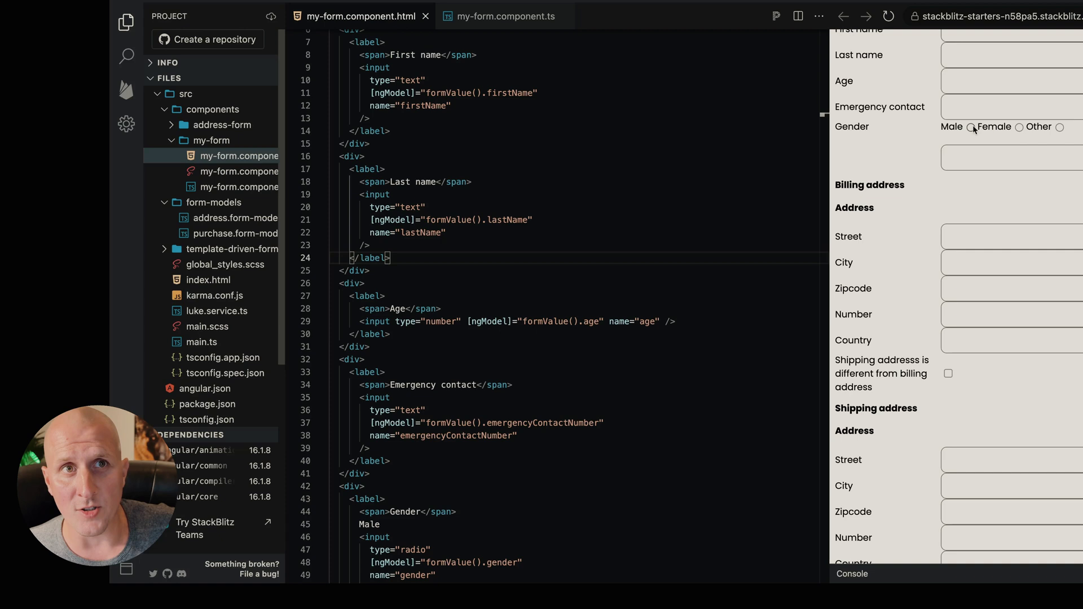
# Step: Set the preview form's gender to Other, then bring up my-form.component.ts
pyautogui.click(972, 126)
pyautogui.click(1018, 127)
pyautogui.click(1059, 127)
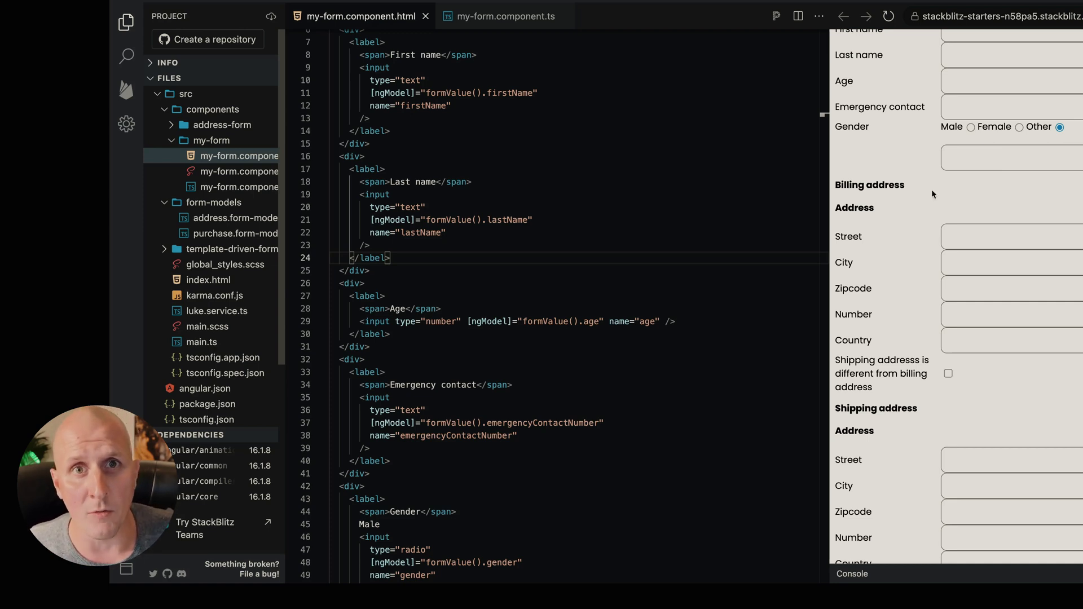
pyautogui.scroll(-1, 915, 216)
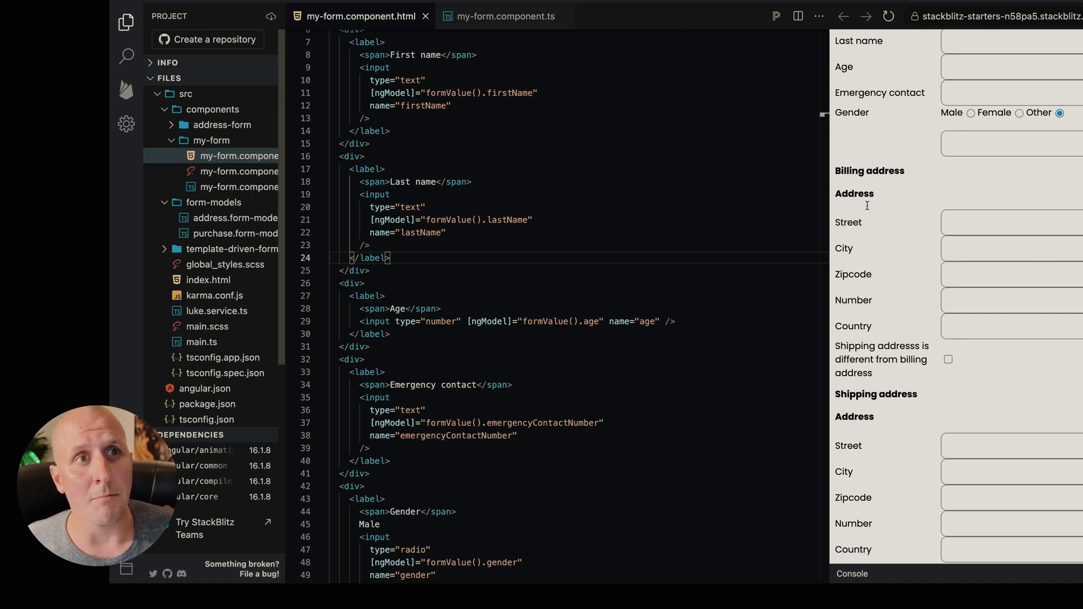
pyautogui.scroll(-2, 928, 326)
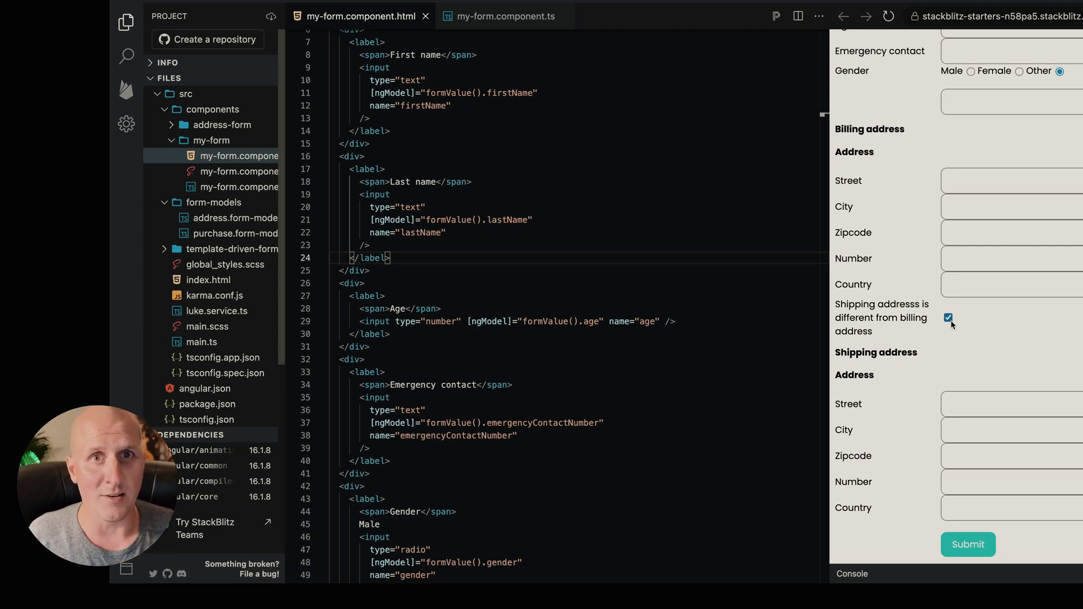
pyautogui.click(505, 16)
# Step: Review the template's formValueChange and ngModel bindings, then return to the formValue signal line
pyautogui.doubleClick(459, 226)
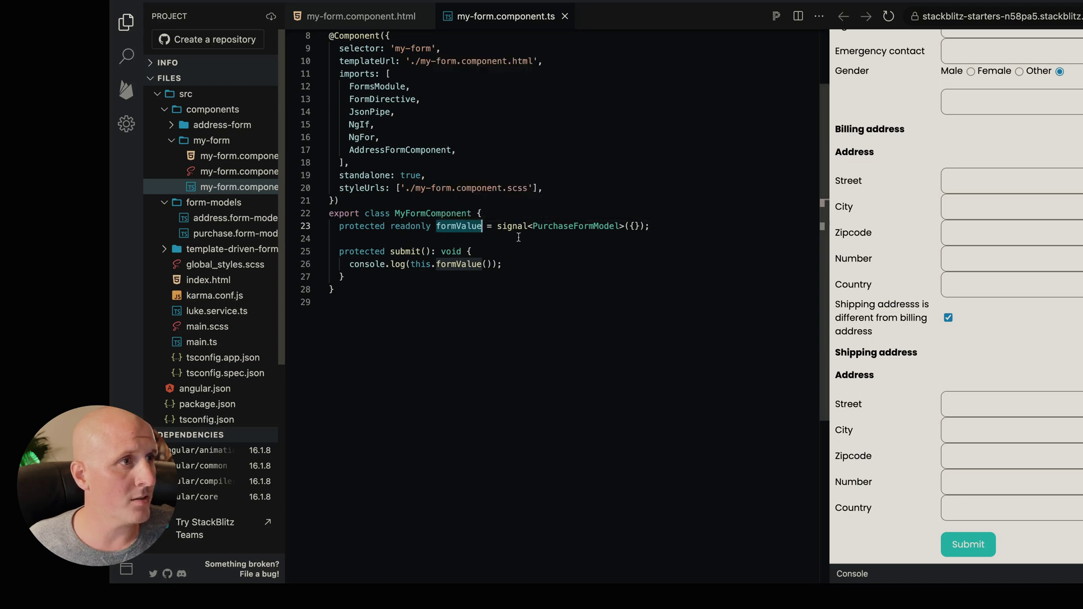
pyautogui.click(238, 157)
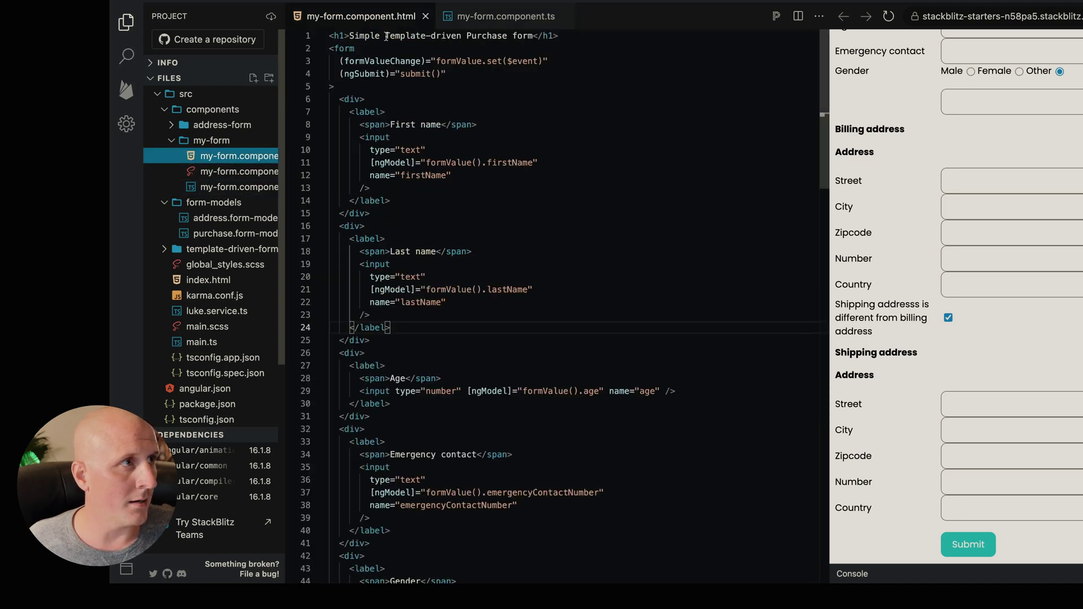
pyautogui.moveTo(335, 62); pyautogui.dragTo(558, 64)
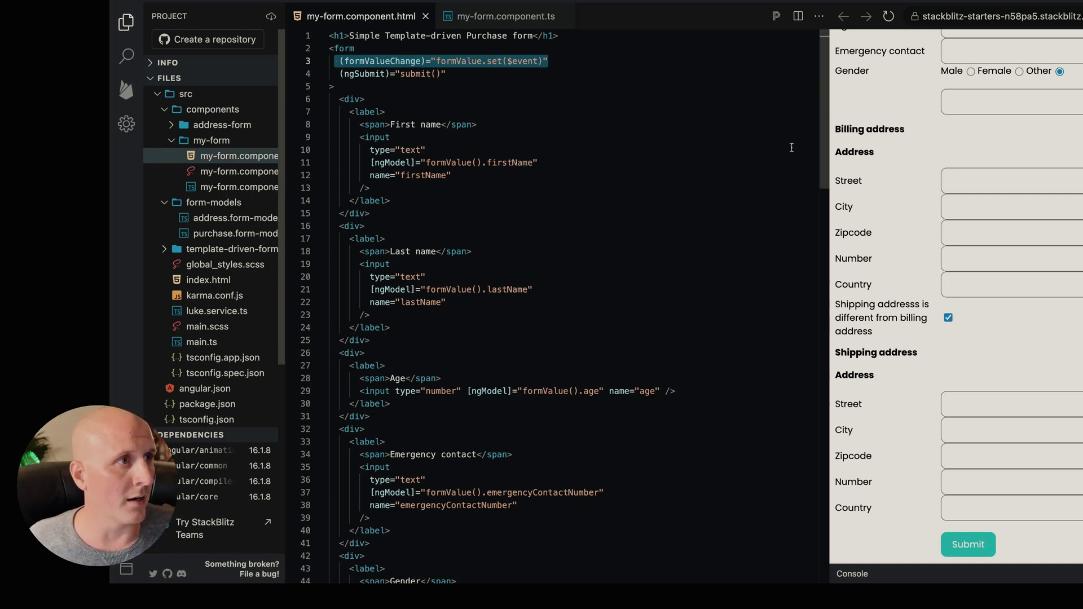
pyautogui.doubleClick(390, 162)
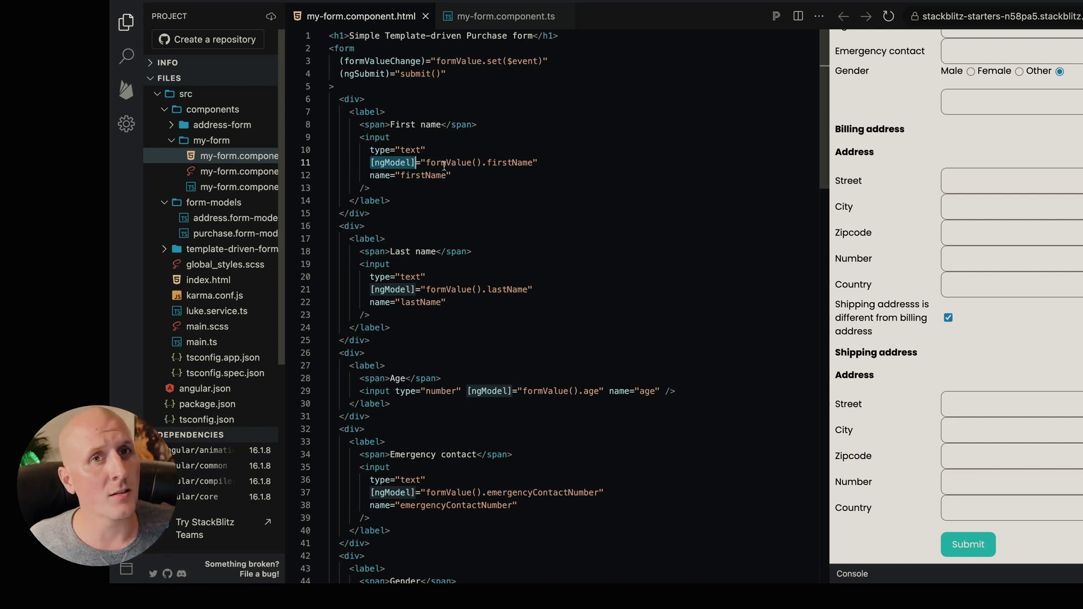
pyautogui.click(505, 16)
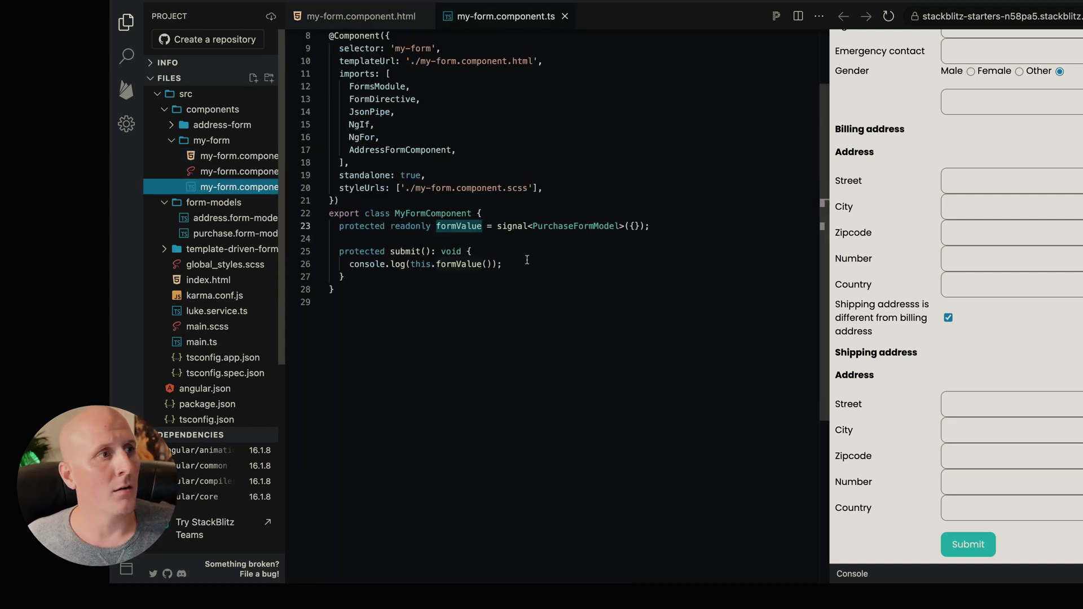
pyautogui.click(687, 226)
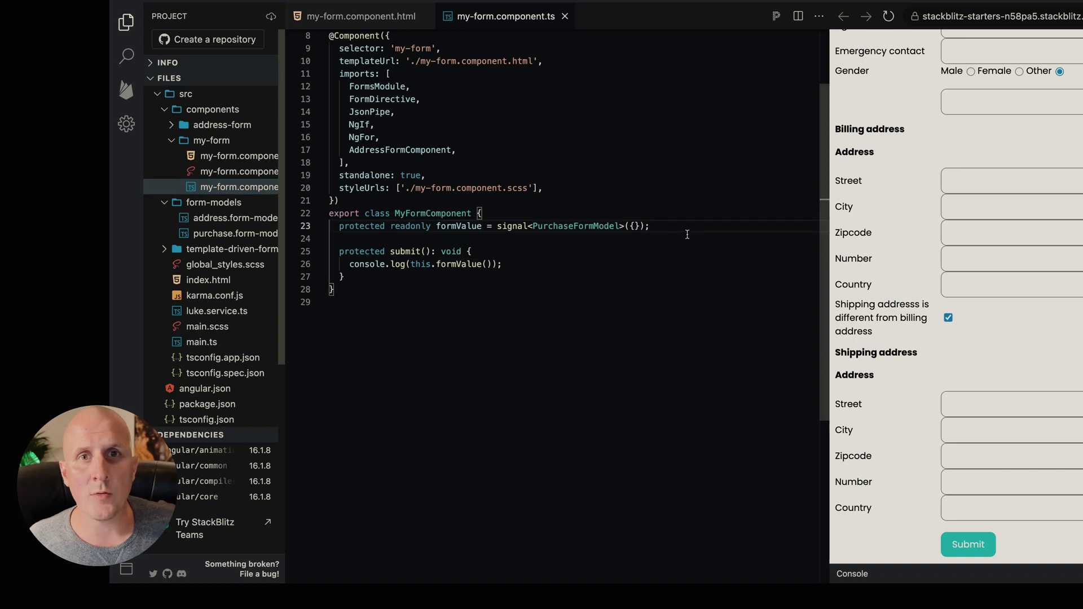
# Step: Declare viewModel = computed(() => ({ formValue: this.formValue() })) below the formValue signal
pyautogui.press('Return')
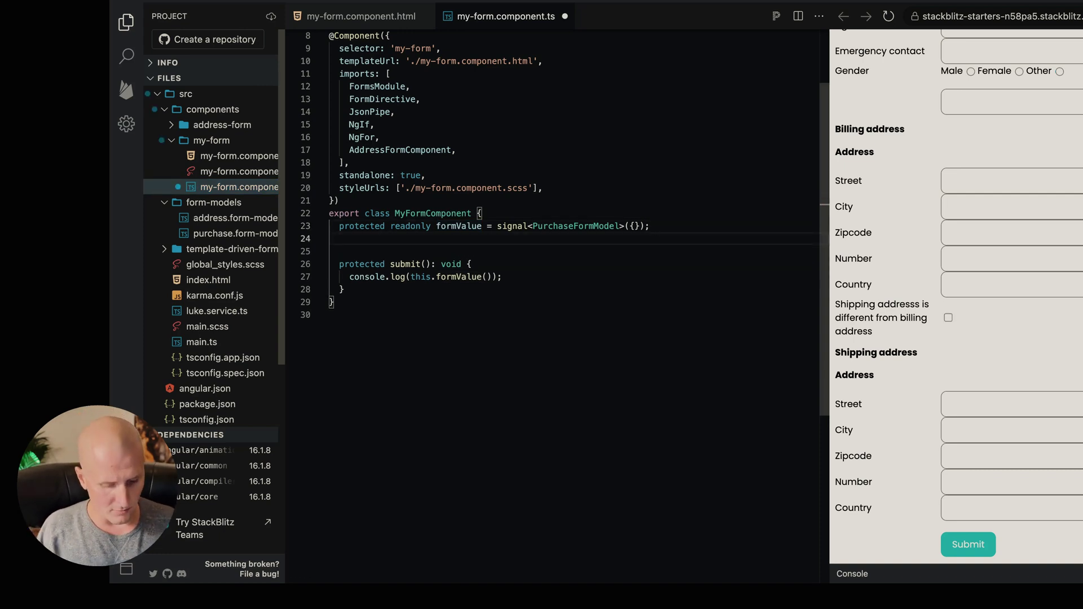
pyautogui.write('protected readonl')
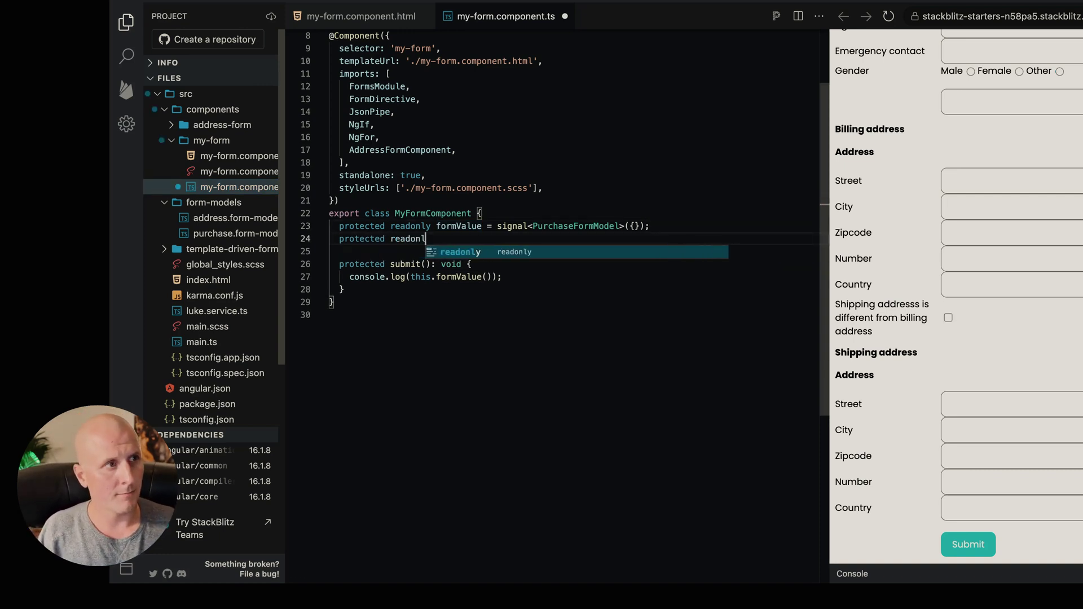
pyautogui.write('y viewM')
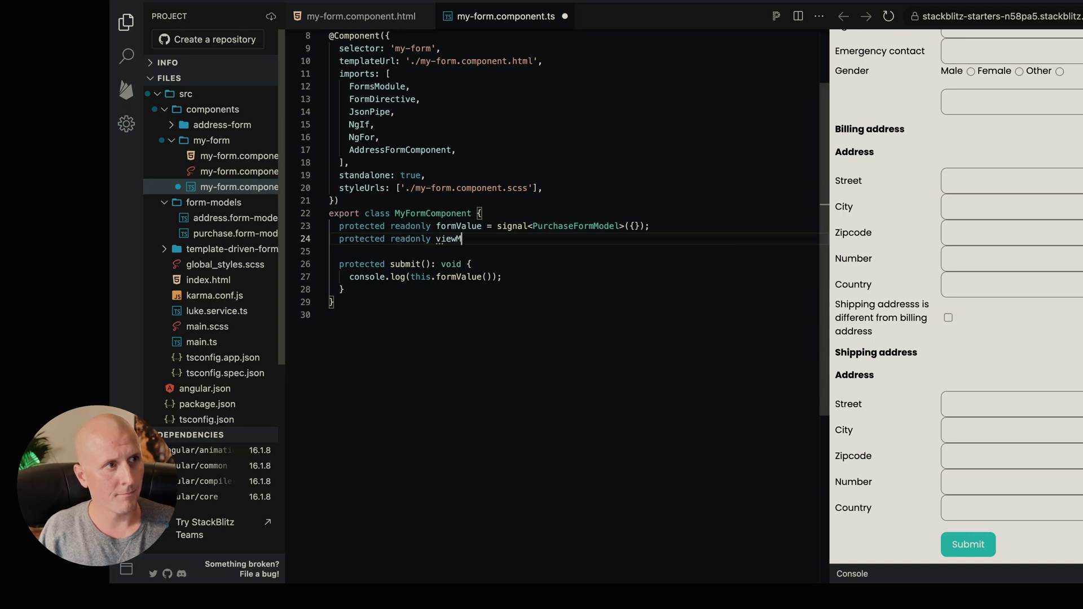
pyautogui.write('odel= c')
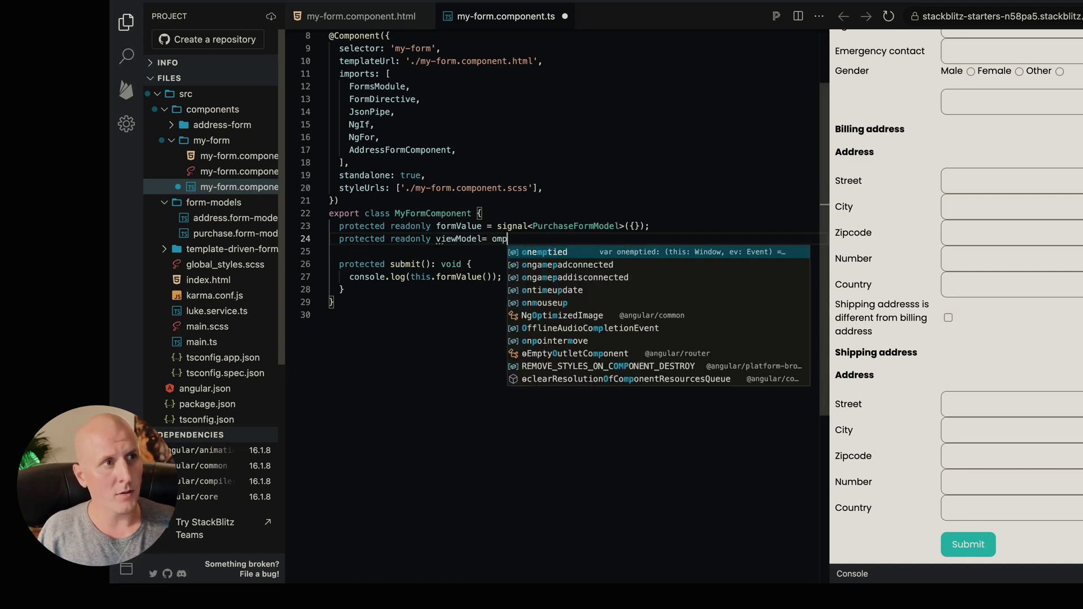
pyautogui.write('omputed(')
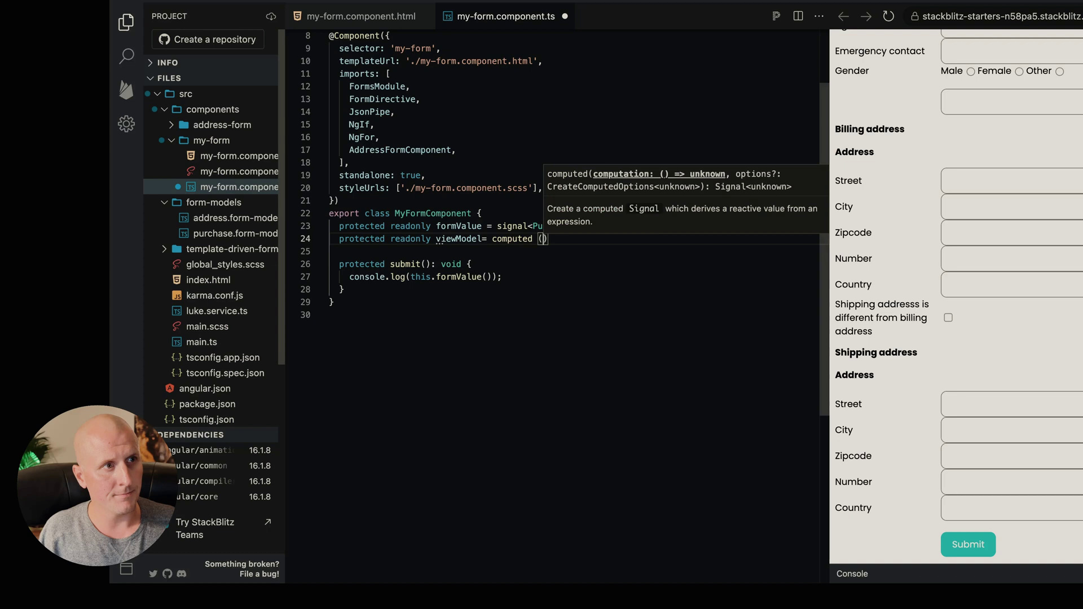
pyautogui.write('()')
pyautogui.write('=>({')
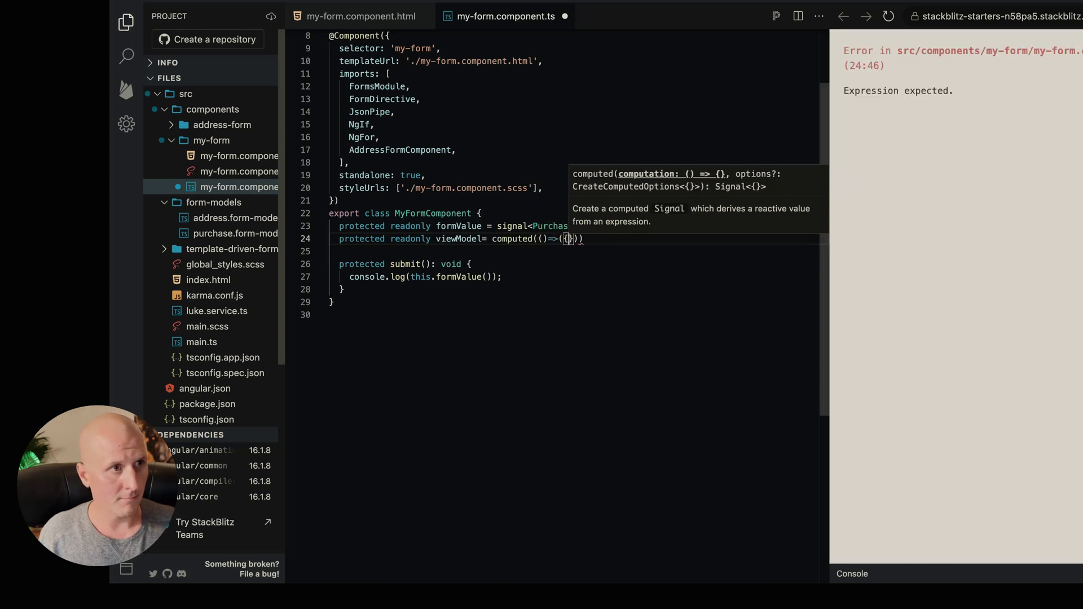
pyautogui.press('Return')
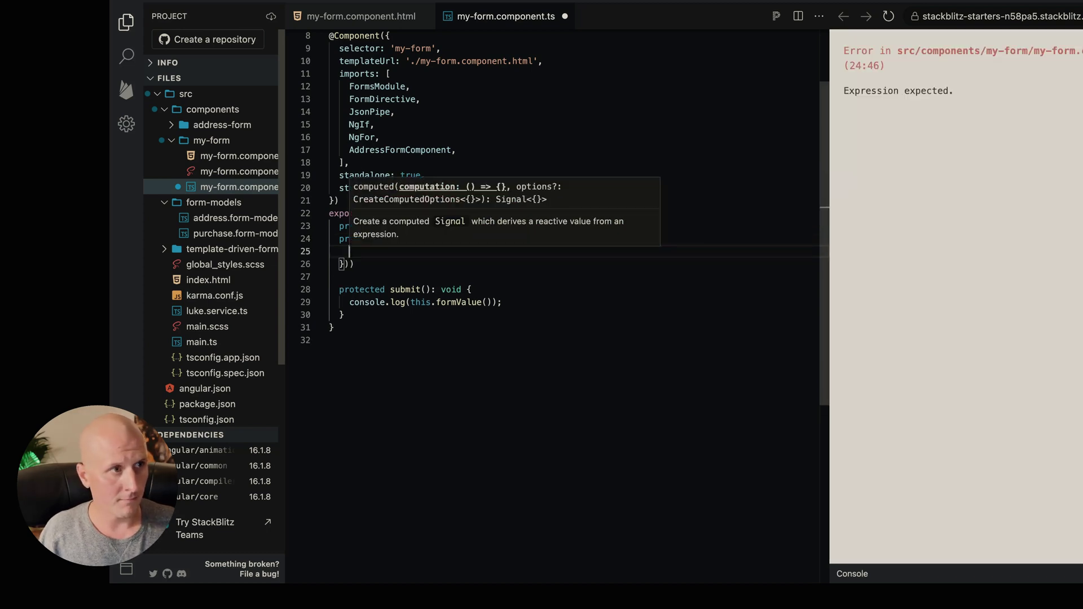
pyautogui.write('({form')
pyautogui.write('VAlue:')
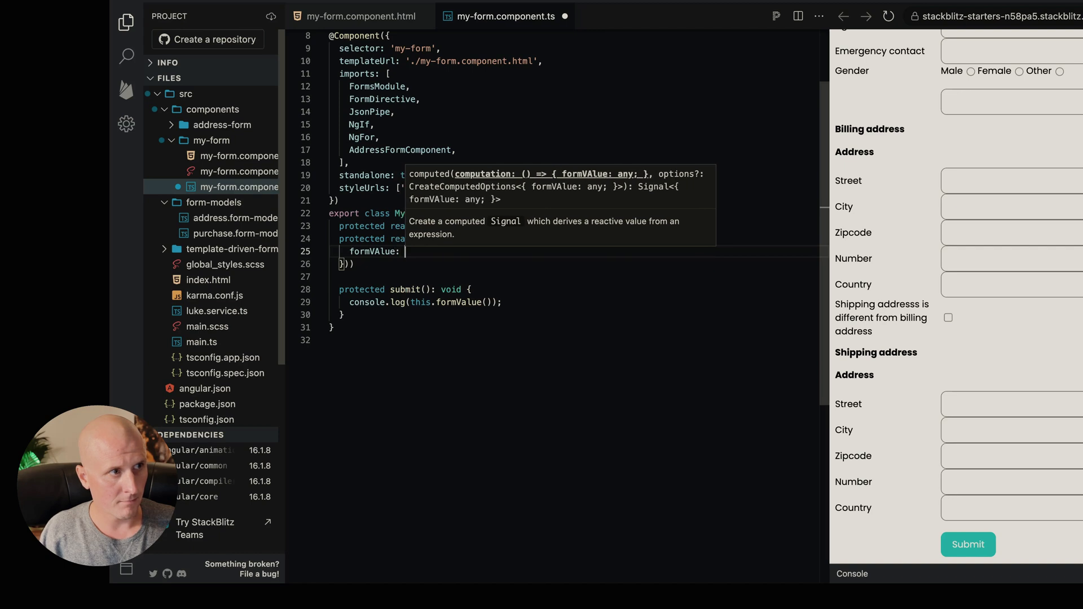
pyautogui.press('BackSpace')
pyautogui.press('BackSpace')
pyautogui.write('alue: this')
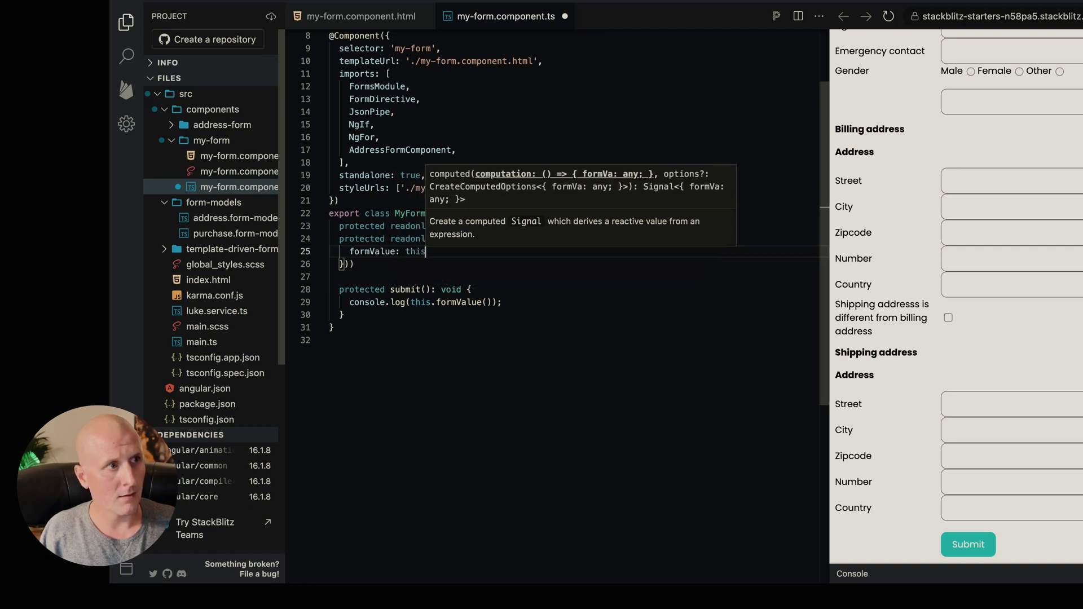
pyautogui.write('.formValue()')
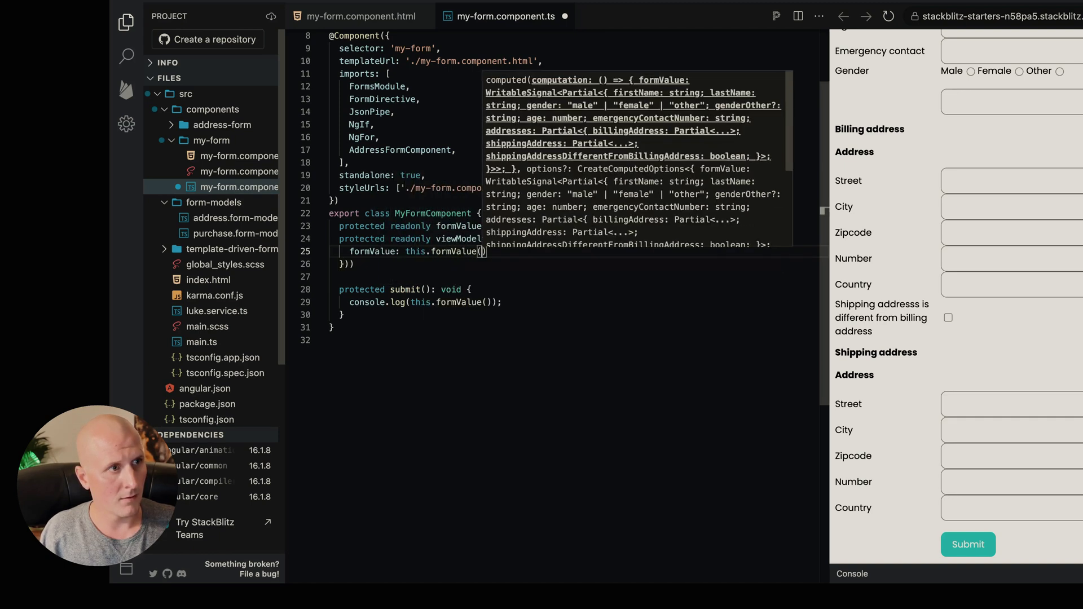
pyautogui.press('Escape')
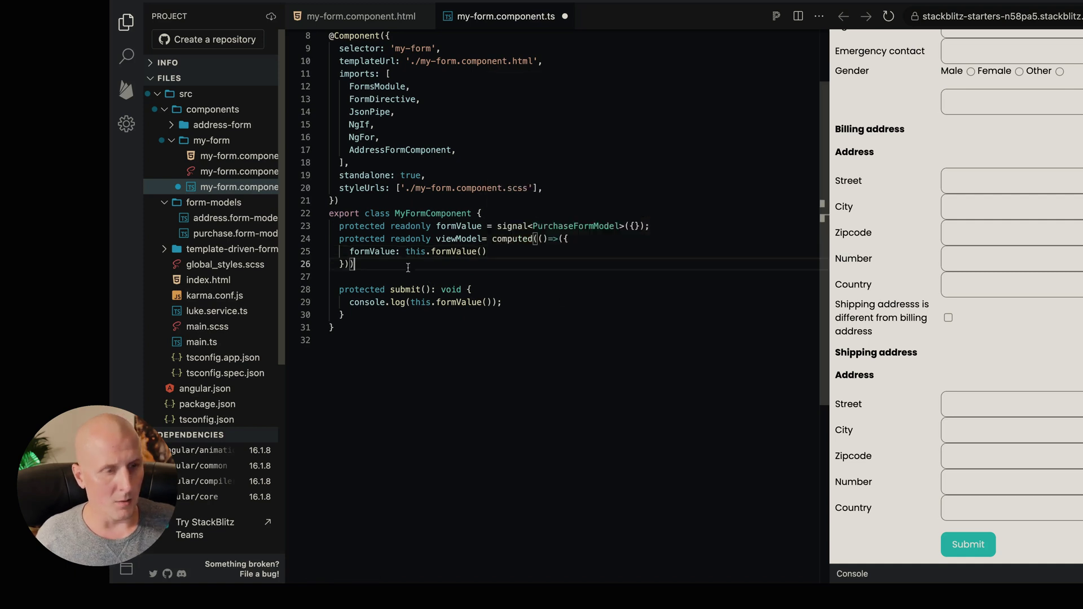
pyautogui.press('Down')
pyautogui.press('End')
pyautogui.press('Return')
pyautogui.press('Return')
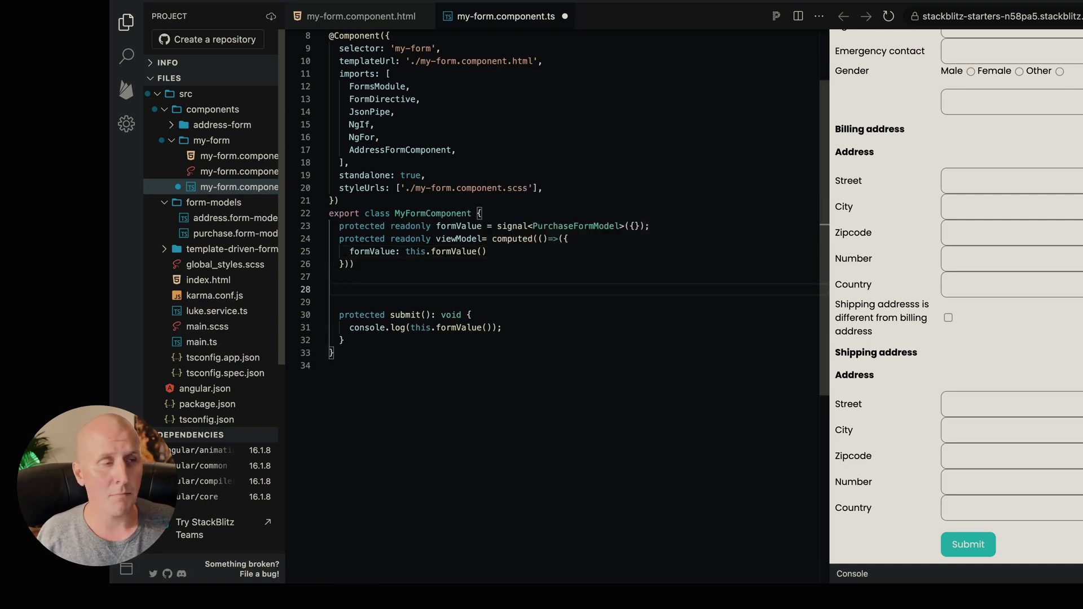
pyautogui.write('pro')
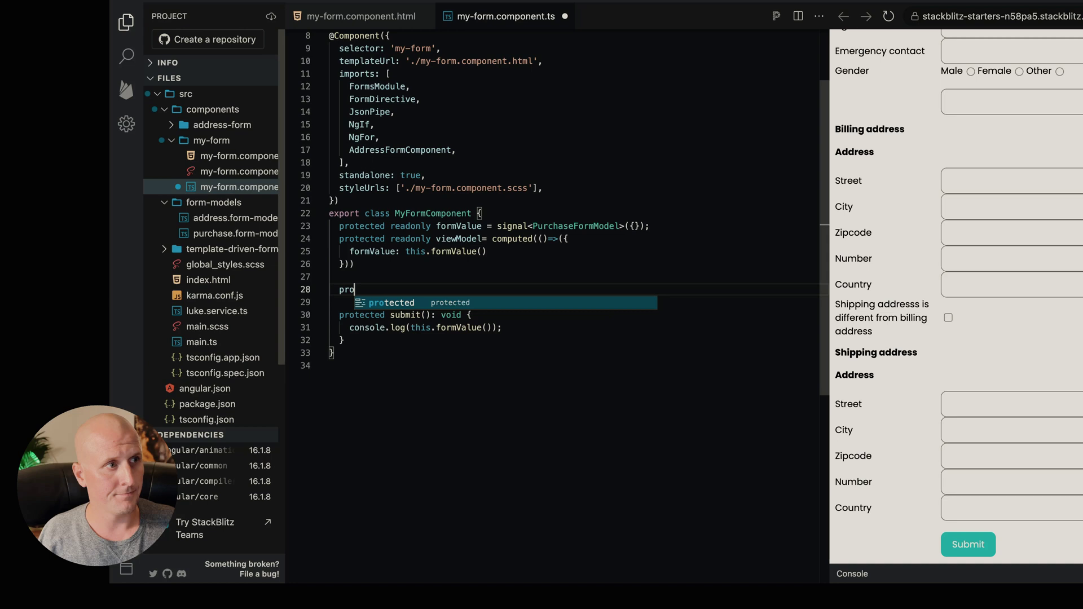
pyautogui.write('tected get vm()')
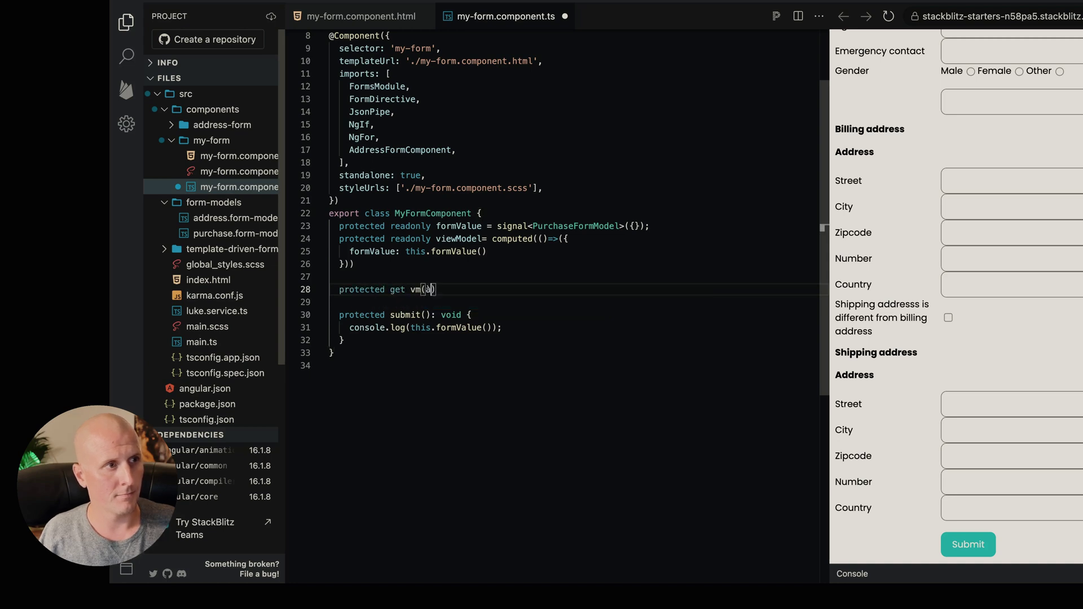
pyautogui.write('){')
# Step: Add a protected vm getter that returns this.viewModel()
pyautogui.press('Return')
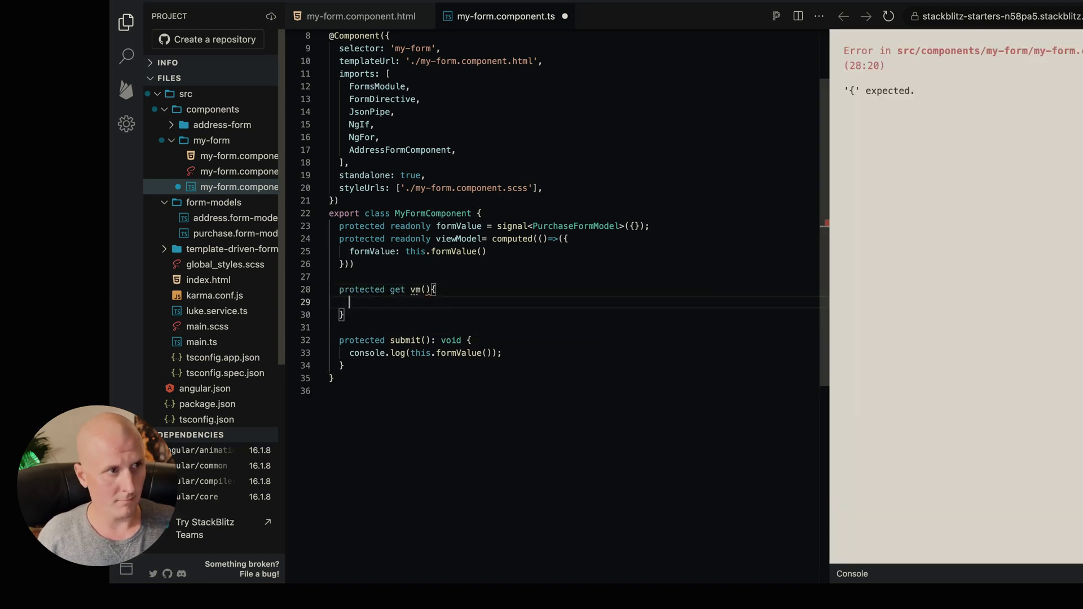
pyautogui.write('returnthis.')
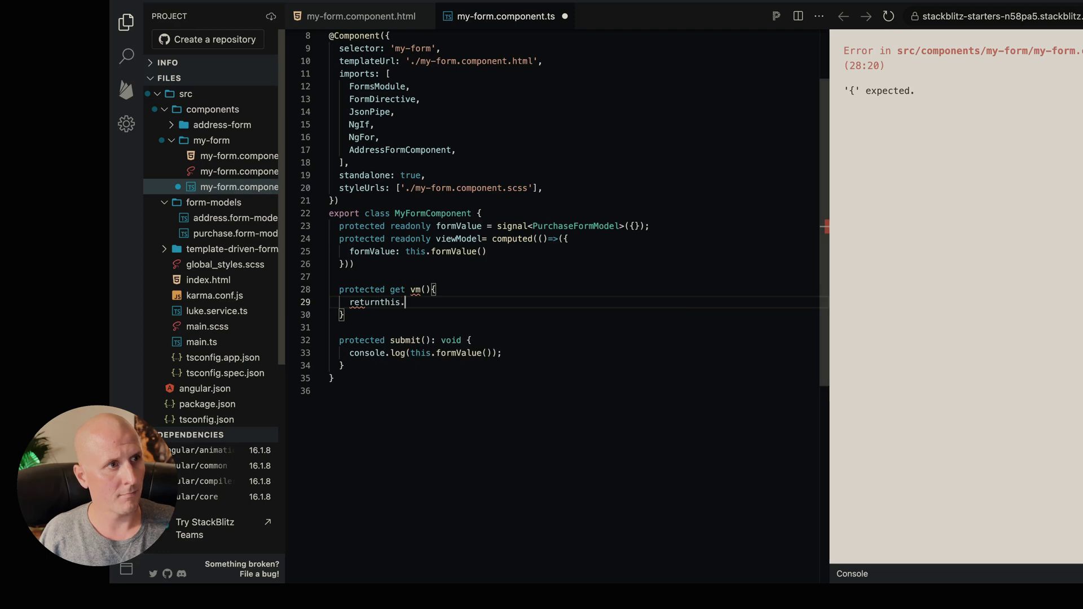
pyautogui.press('BackSpace')
pyautogui.press('BackSpace')
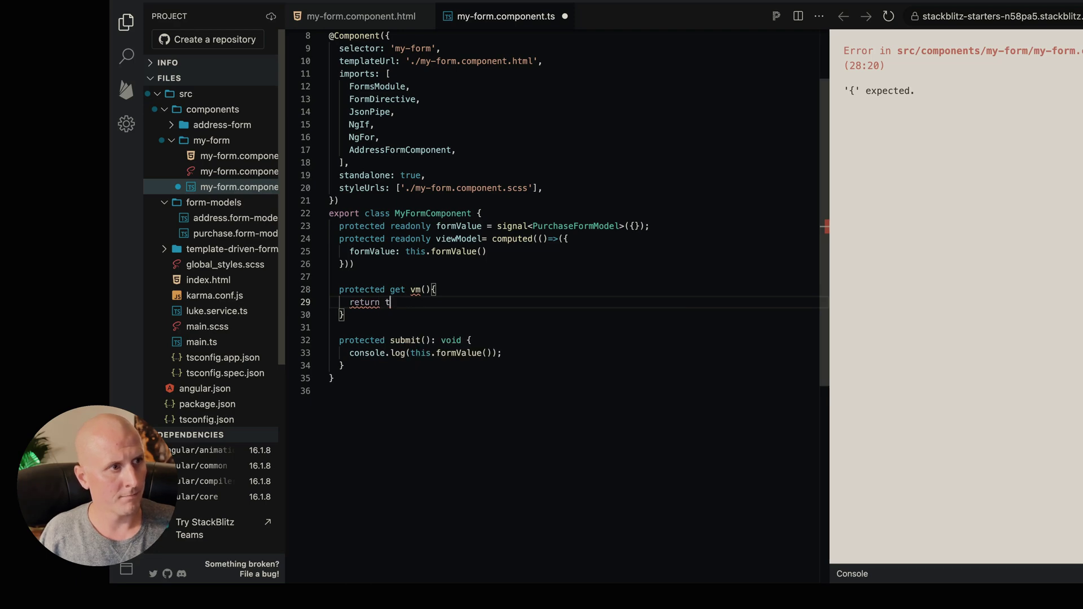
pyautogui.write('this.')
pyautogui.press('Return')
pyautogui.write('()')
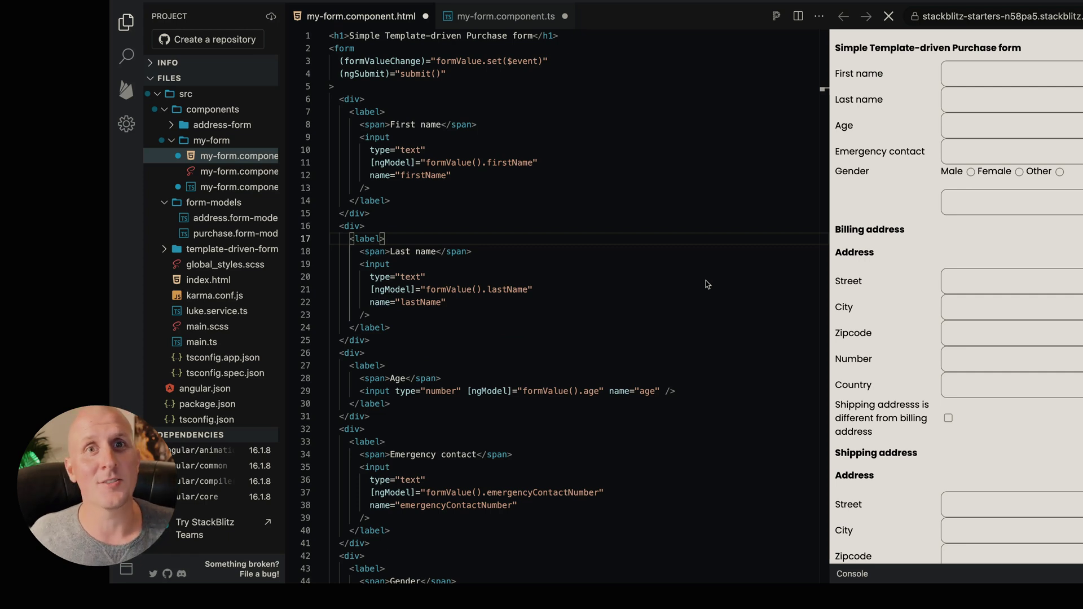
# Step: Replace all 'formValue()' occurrences in the template with 'vm.formValue'
pyautogui.rightClick(706, 284)
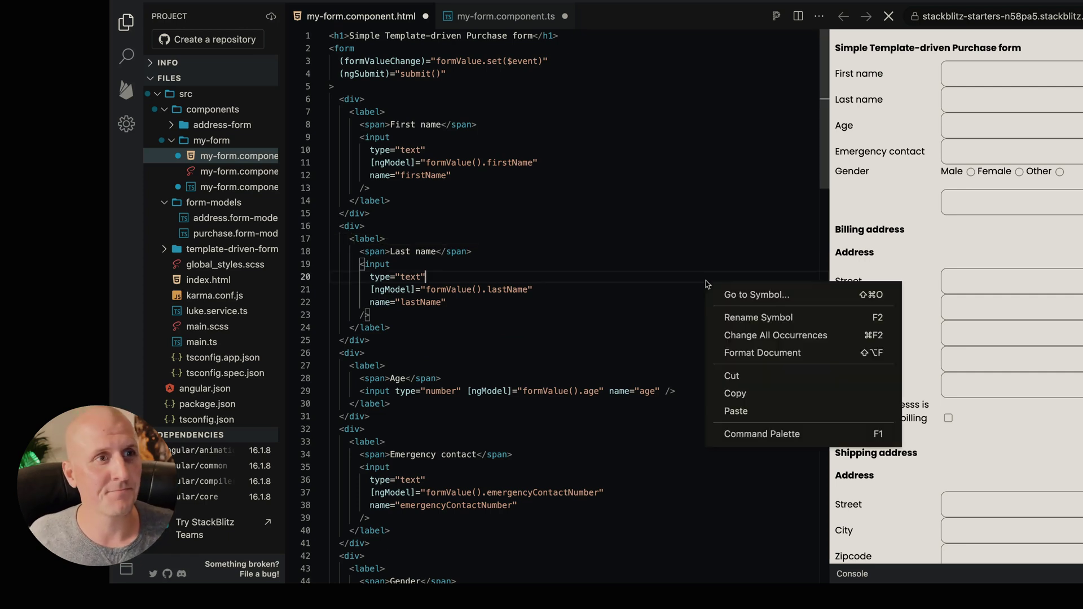
pyautogui.click(762, 433)
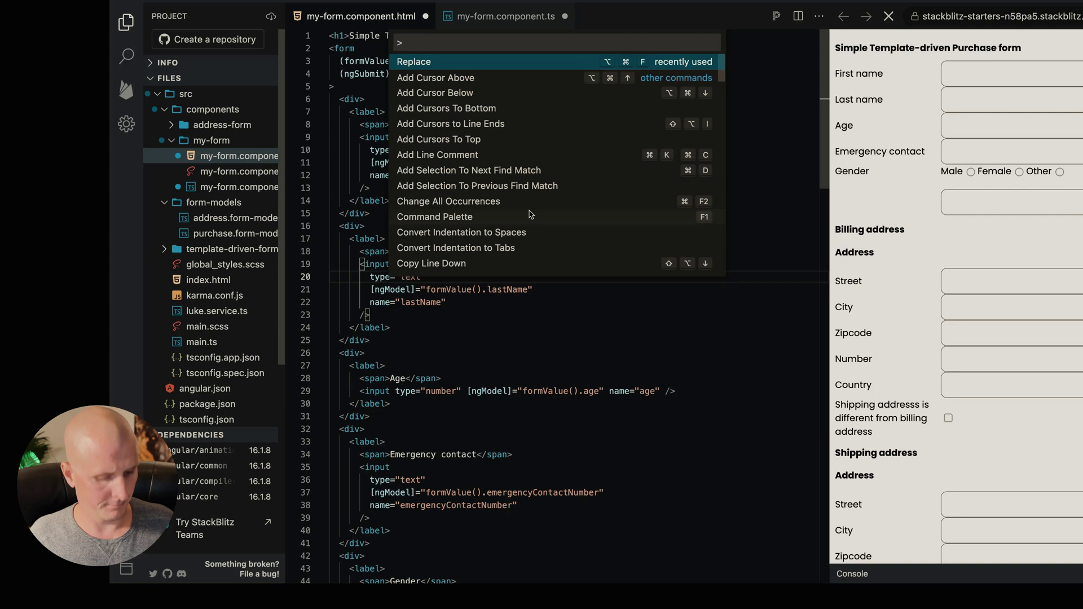
pyautogui.press('Return')
pyautogui.press('Tab')
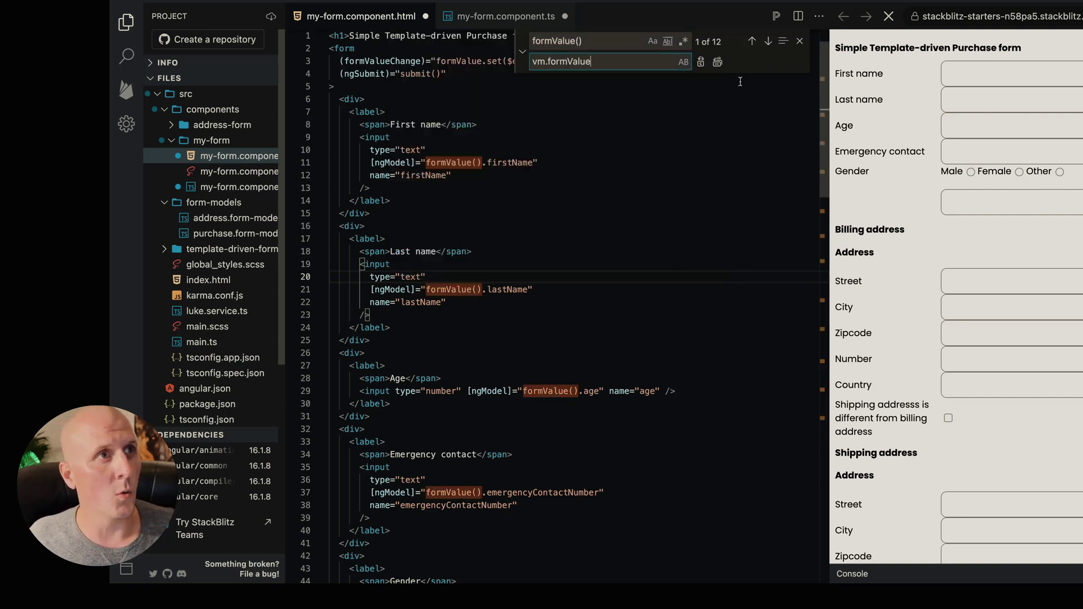
pyautogui.click(717, 62)
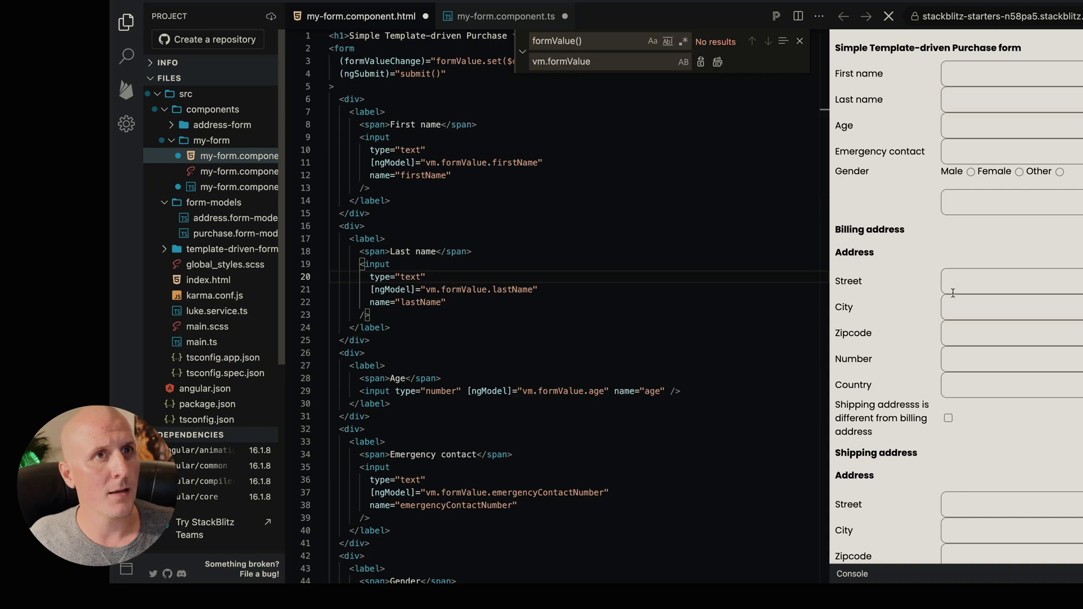
pyautogui.scroll(-5, 897, 309)
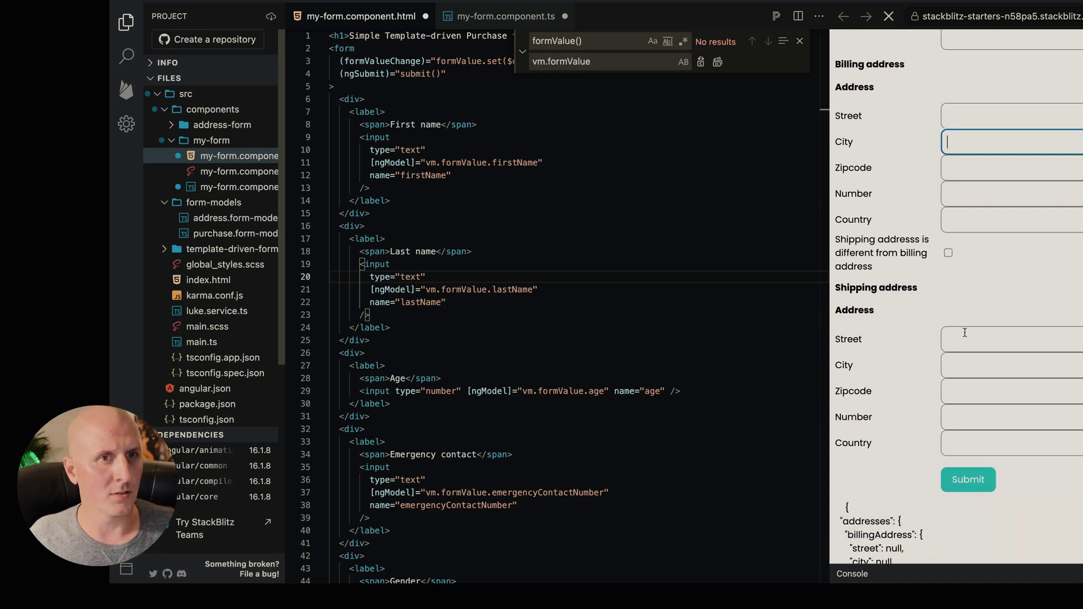
# Step: Enter test text in the preview's shipping Street field, then focus Emergency contact
pyautogui.click(971, 341)
pyautogui.write('sdfsqdfsqfsdf')
pyautogui.scroll(-3, 873, 349)
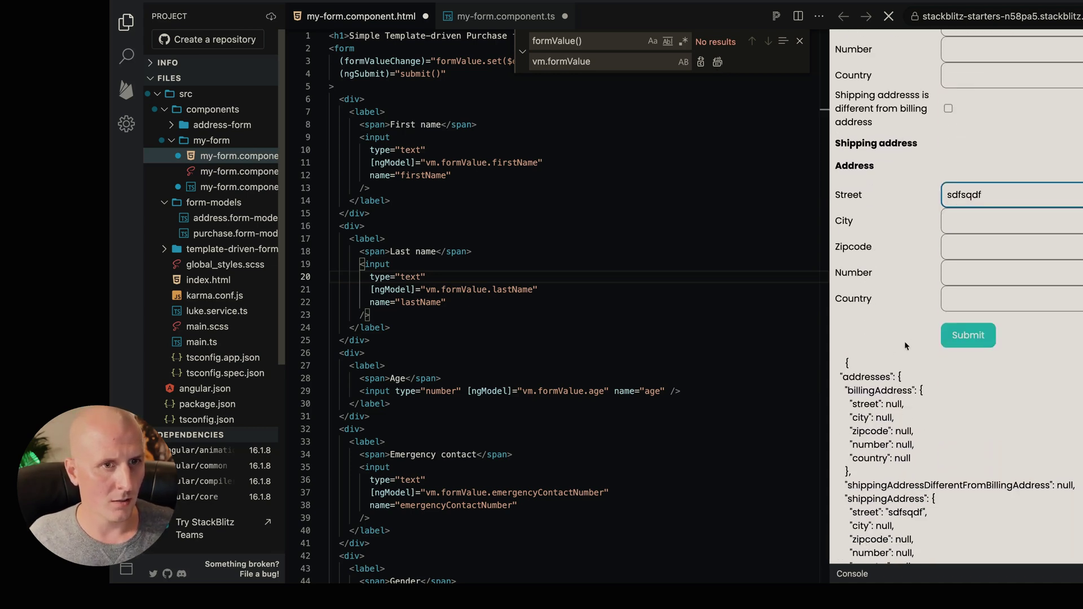
pyautogui.write('sqfsdfsd')
pyautogui.scroll(8, 901, 337)
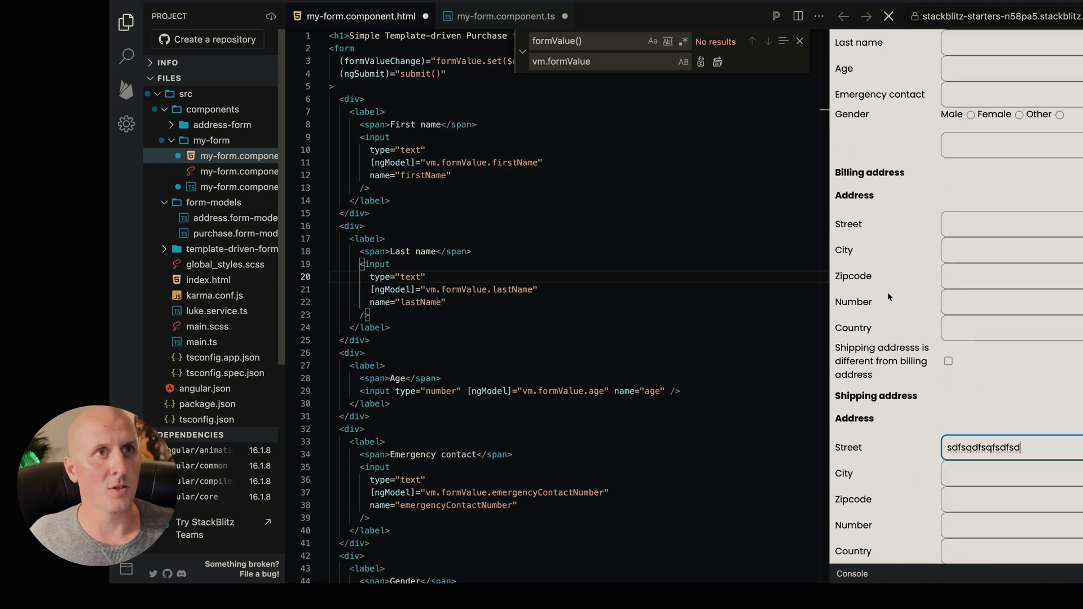
pyautogui.click(955, 152)
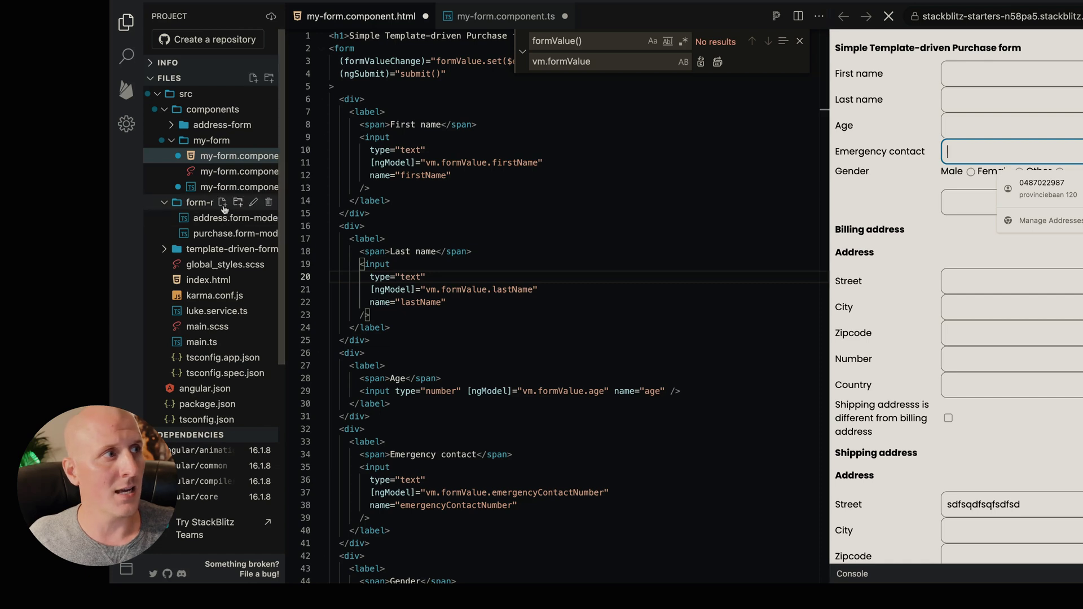
# Step: In the TypeScript file, start a viewModel emergencyContactDisabled entry reading this.formValue().age===0
pyautogui.click(222, 187)
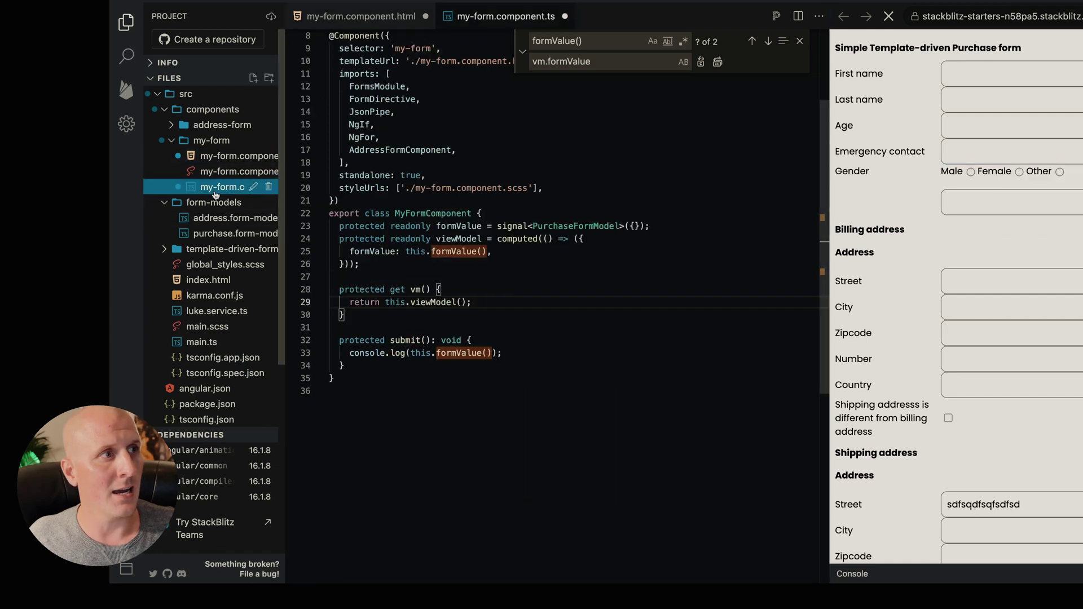
pyautogui.click(500, 251)
pyautogui.press('Return')
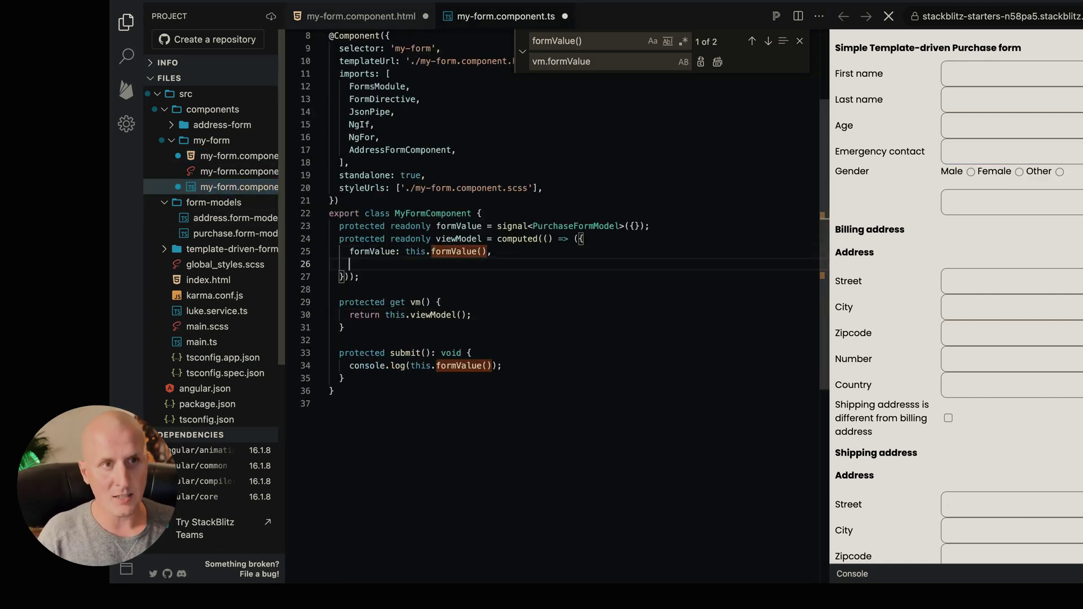
pyautogui.write('emergencyConta')
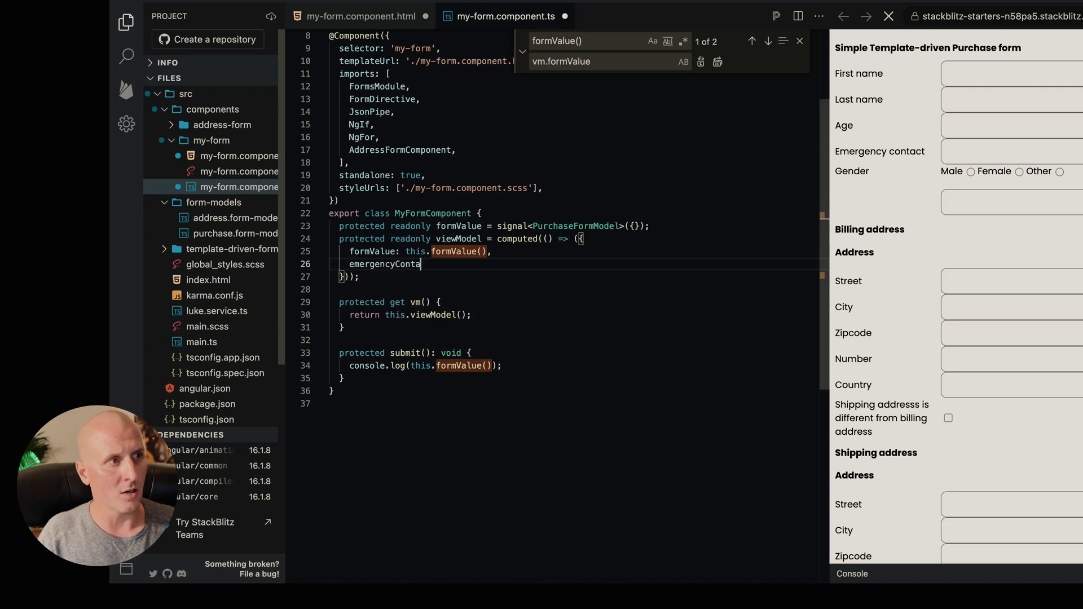
pyautogui.write('ctDisable')
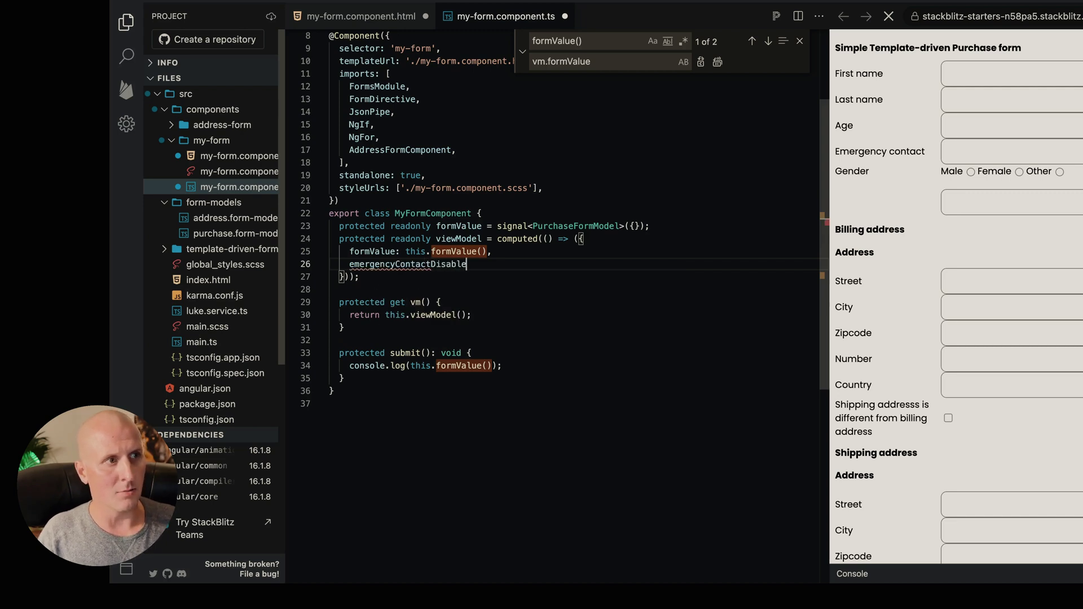
pyautogui.write('d: this.form')
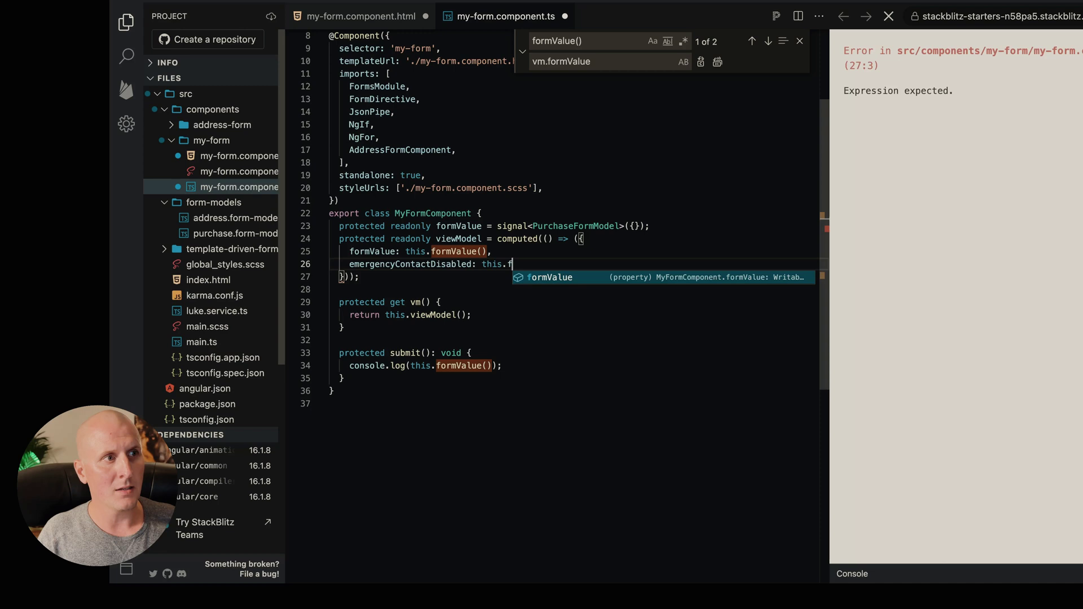
pyautogui.write('Value().')
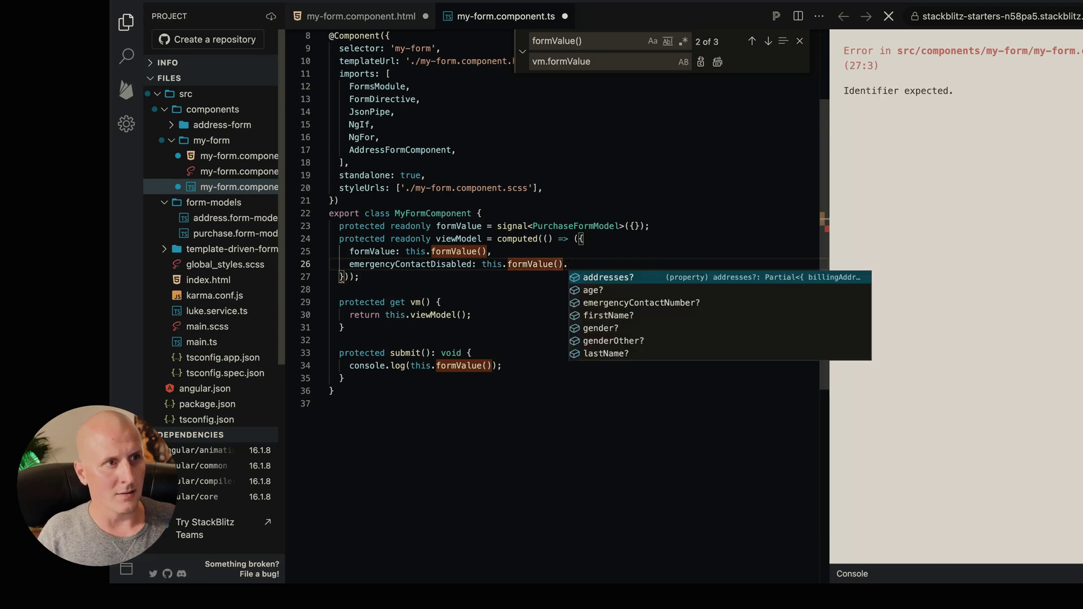
pyautogui.write('age')
pyautogui.press('Escape')
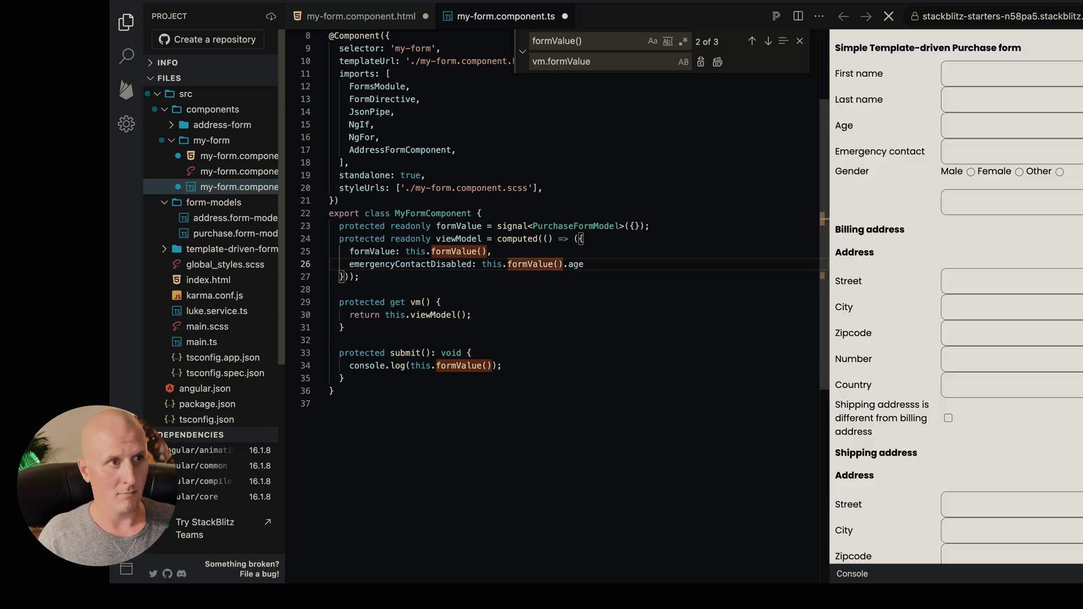
pyautogui.write('===0 |')
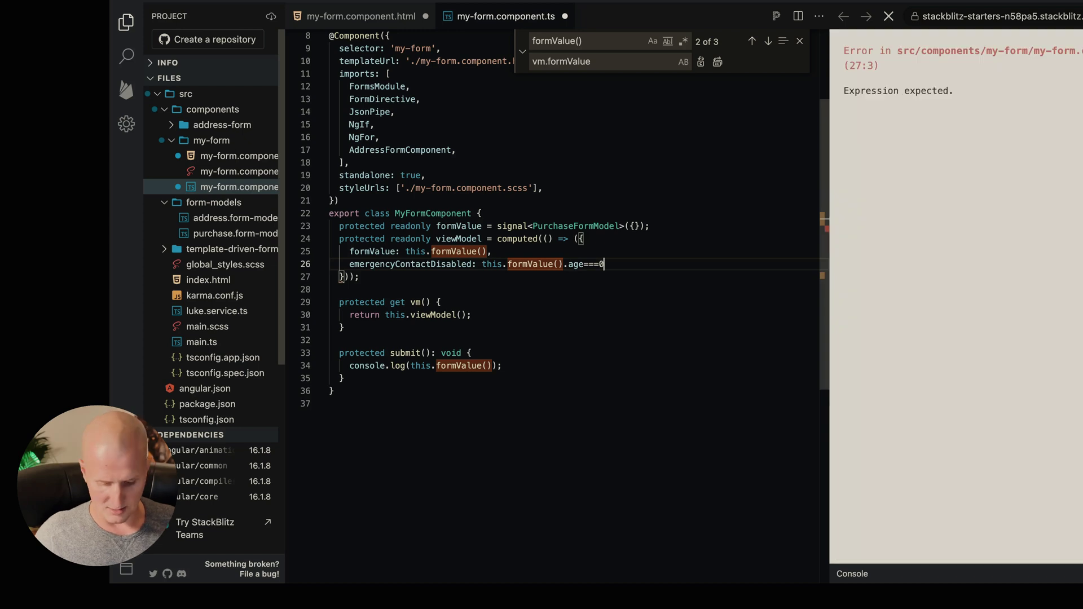
pyautogui.write('| thi')
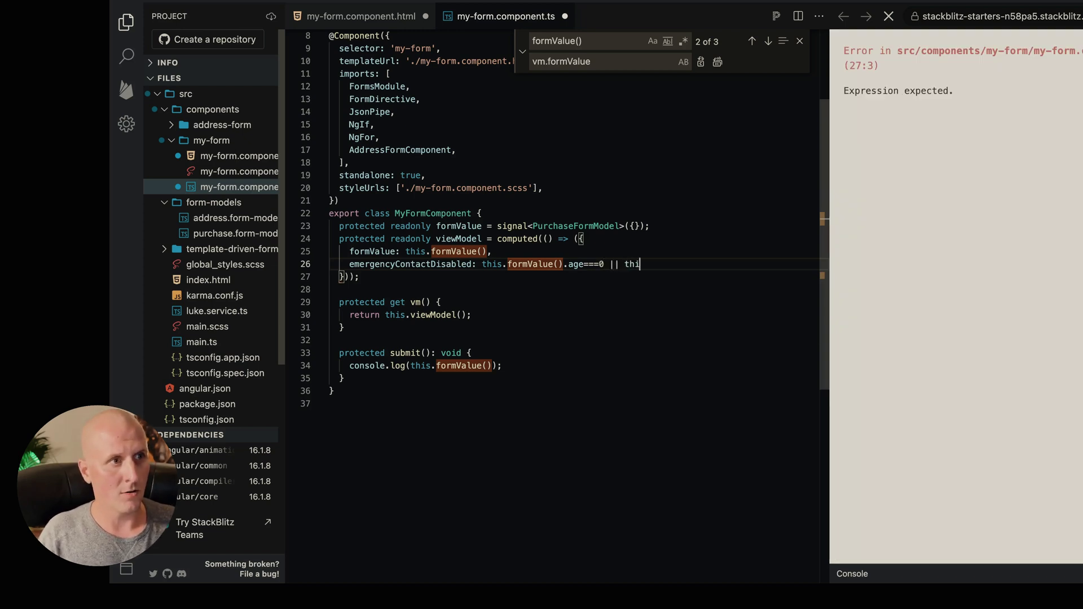
pyautogui.write('s.formValue()')
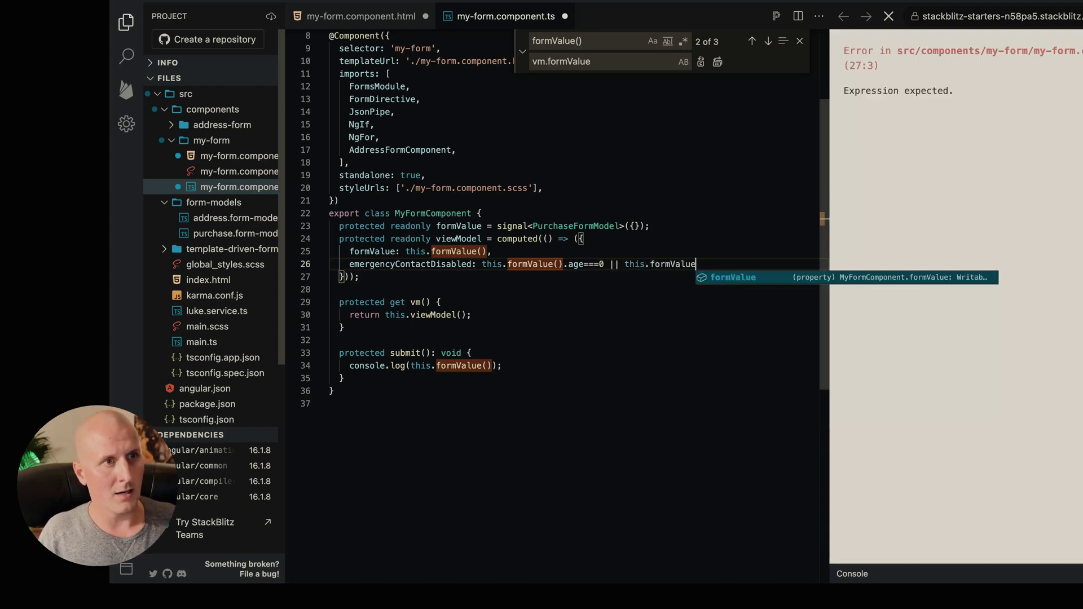
pyautogui.write('.age > 17')
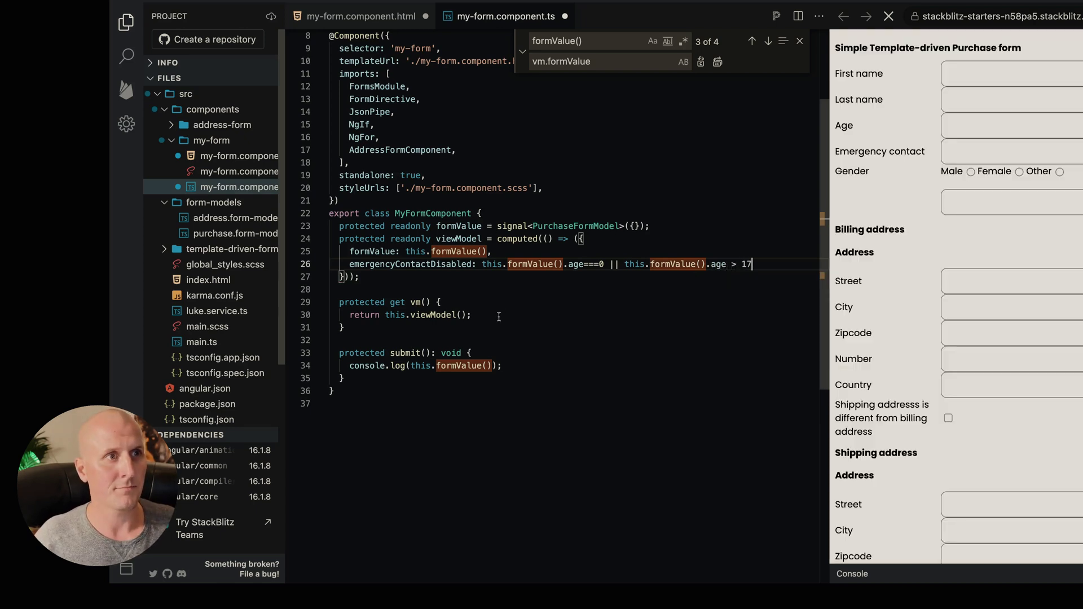
# Step: Add [disabled]="vm.emergencyContactDisabled" to the emergency contact input
pyautogui.hotkey('ctrl', 'pageup')
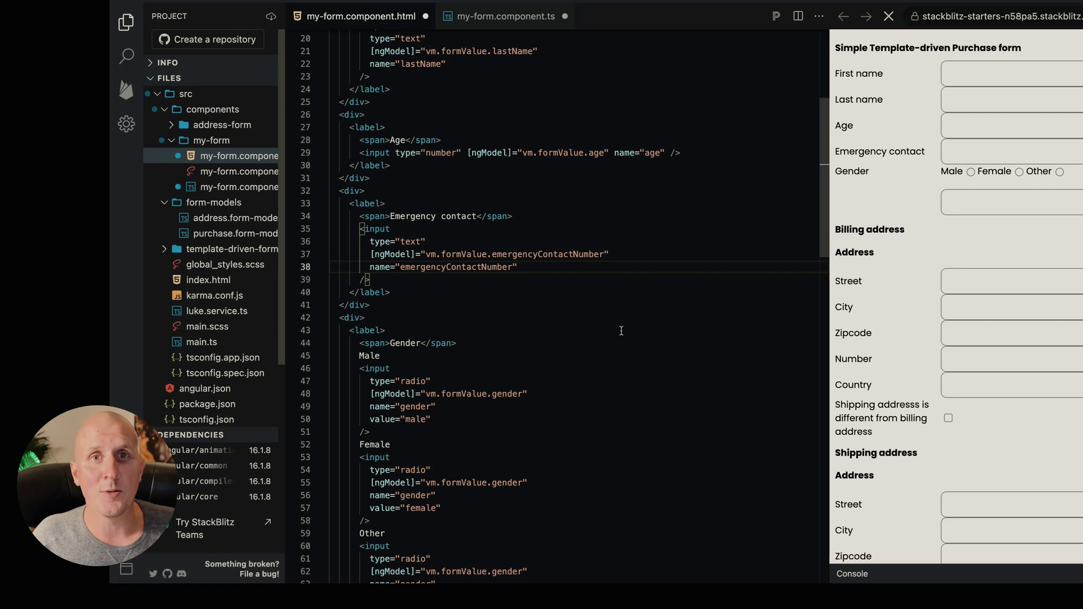
pyautogui.press('Return')
pyautogui.write('[')
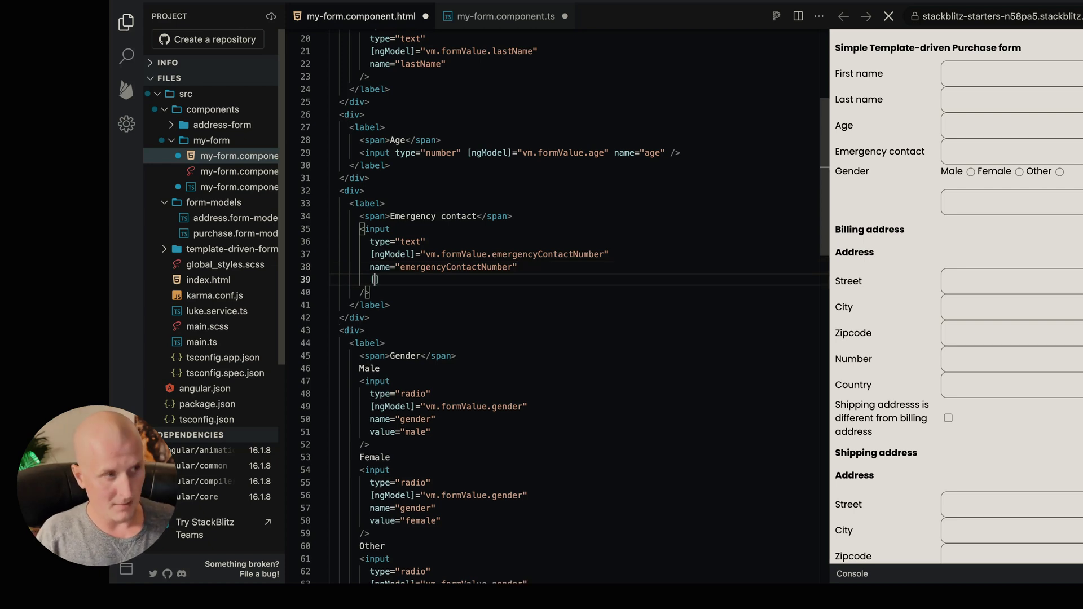
pyautogui.write('disabled]=')
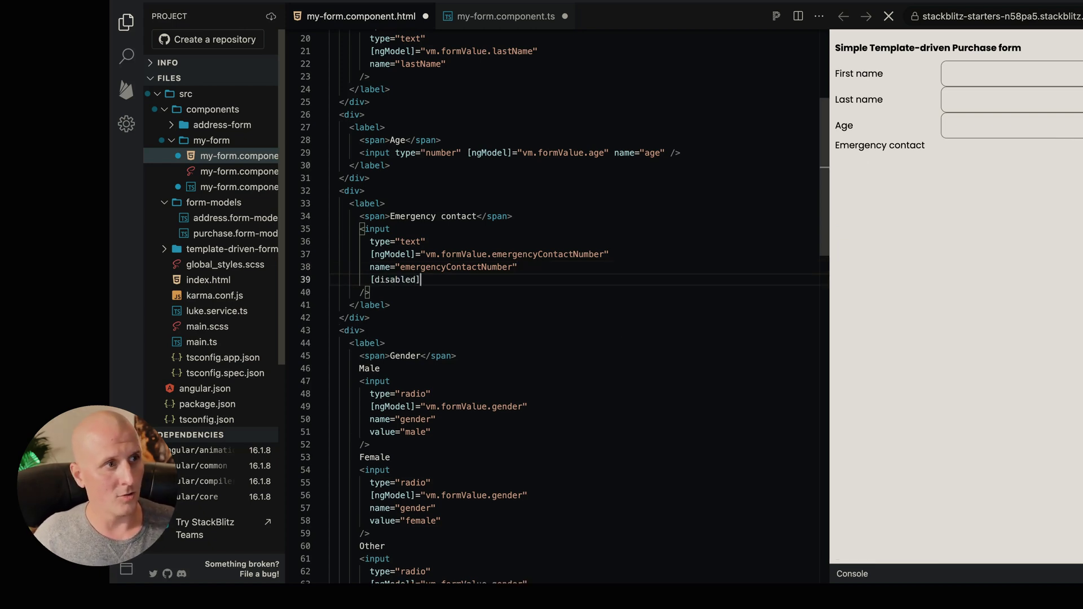
pyautogui.write('"vm.')
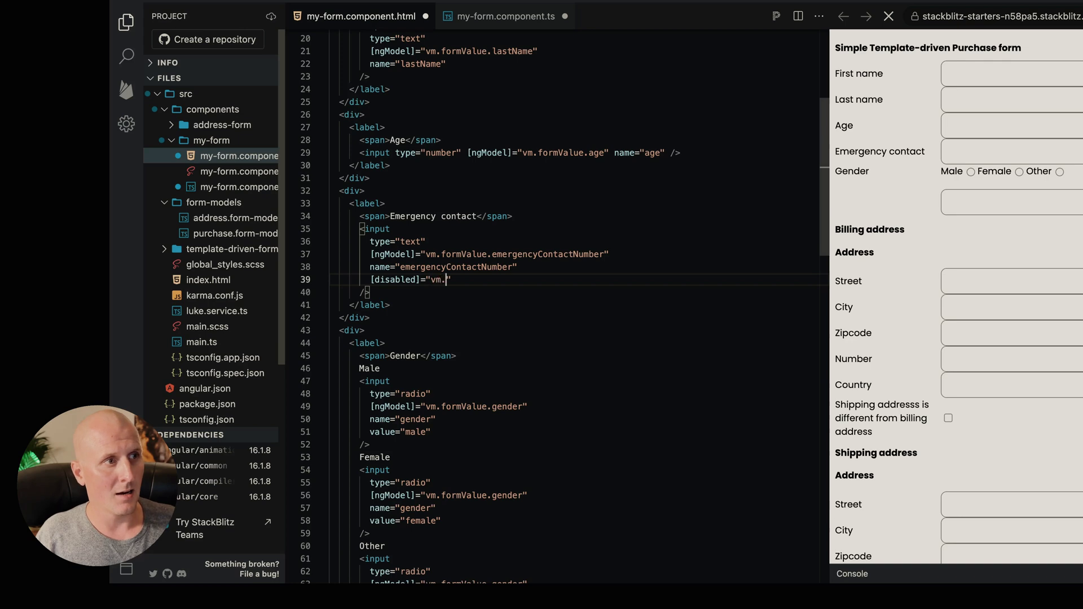
pyautogui.press('Tab')
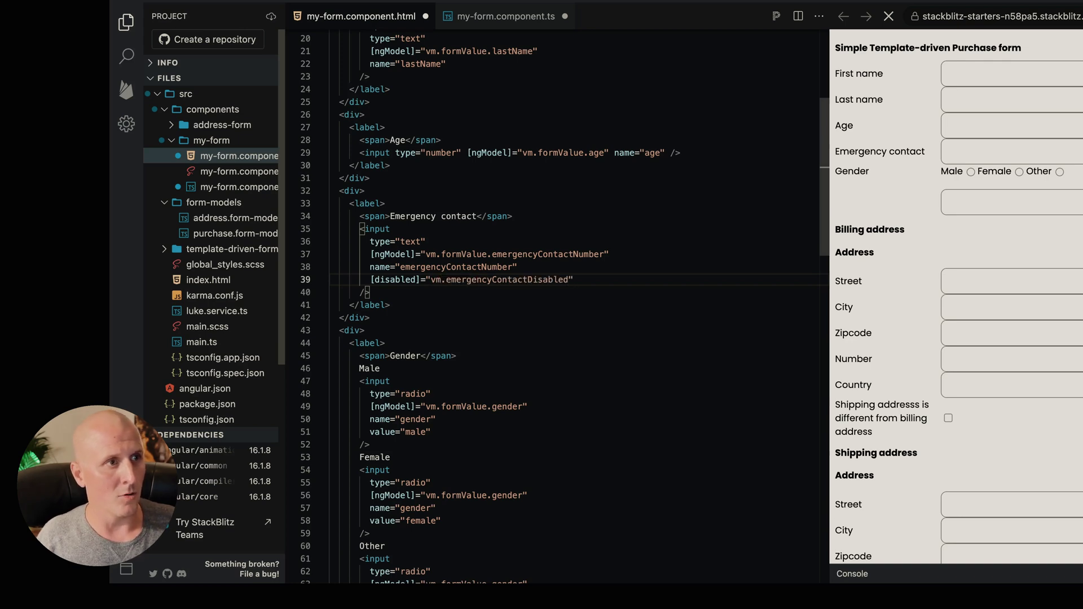
# Step: Try ages 0, 5 and 18 against Emergency contact, then reopen my-form.component.ts
pyautogui.click(974, 125)
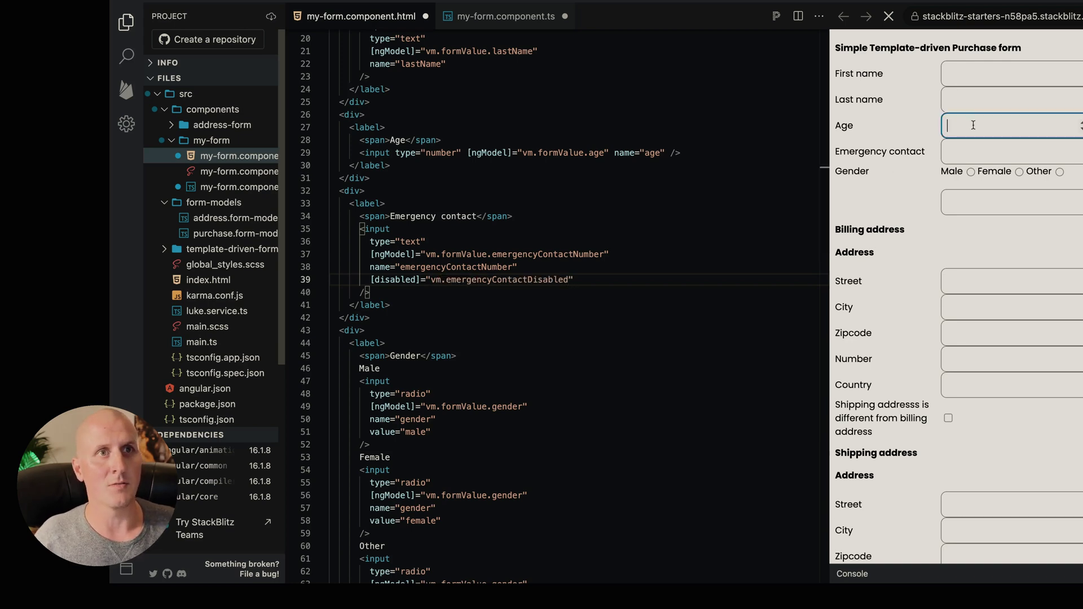
pyautogui.write('0')
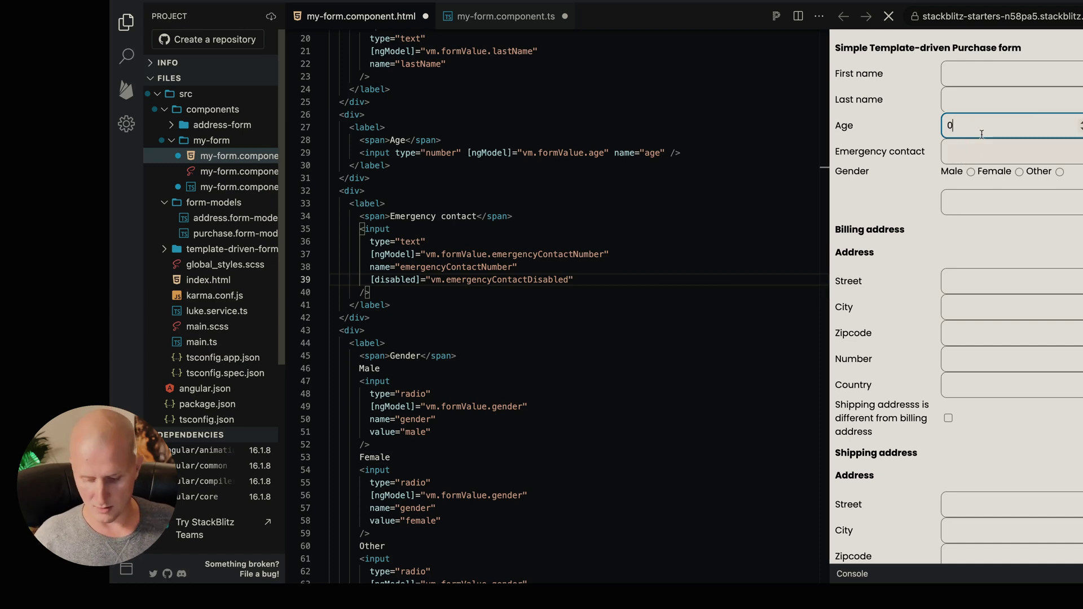
pyautogui.press('BackSpace')
pyautogui.write('5')
pyautogui.click(998, 152)
pyautogui.write('sqfsqdf')
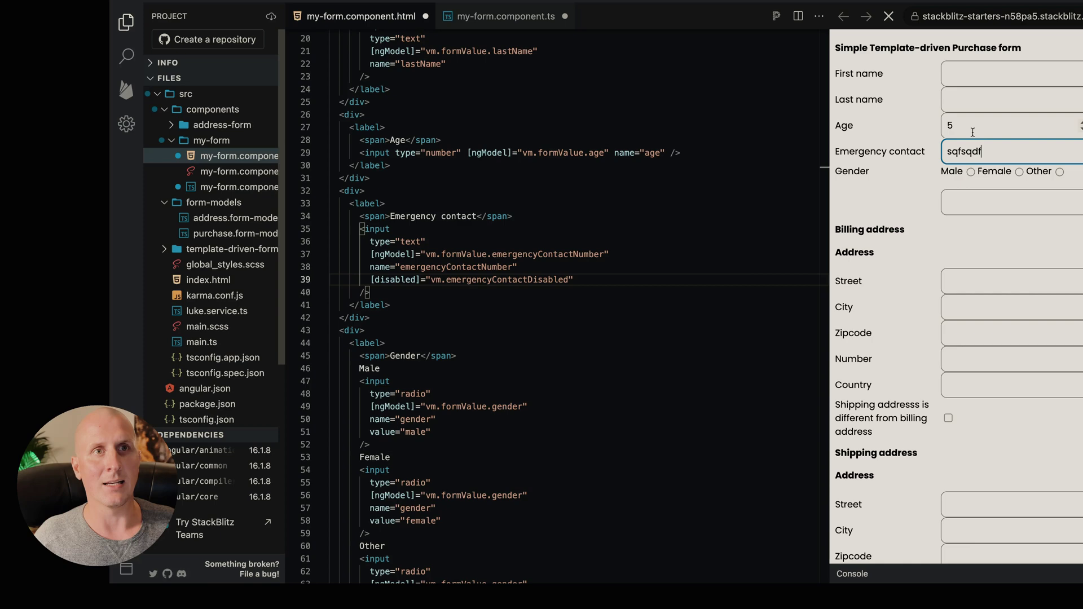
pyautogui.click(974, 125)
pyautogui.write('18')
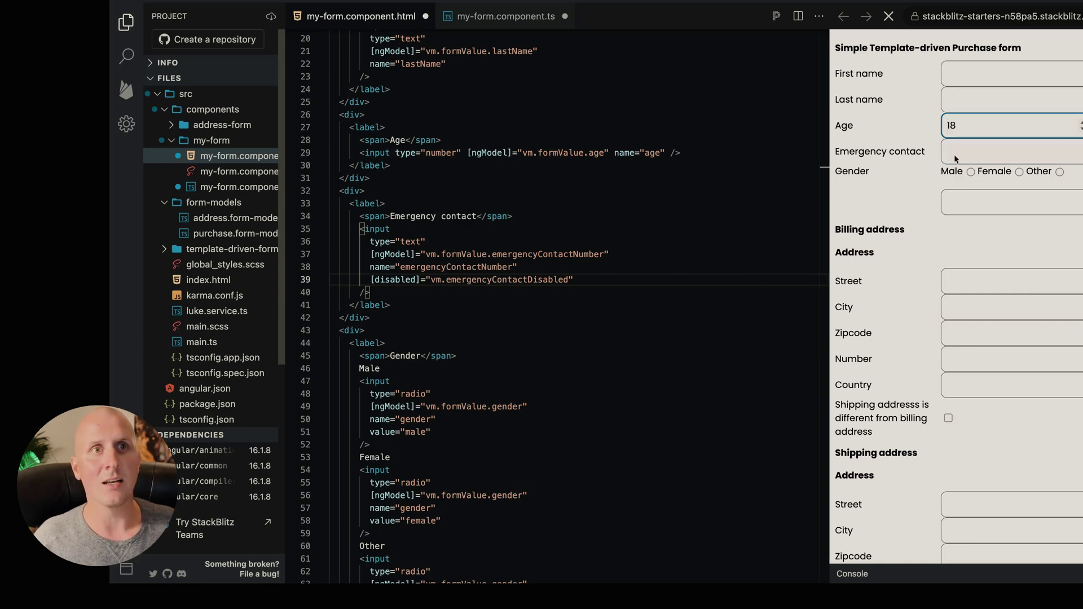
pyautogui.click(975, 155)
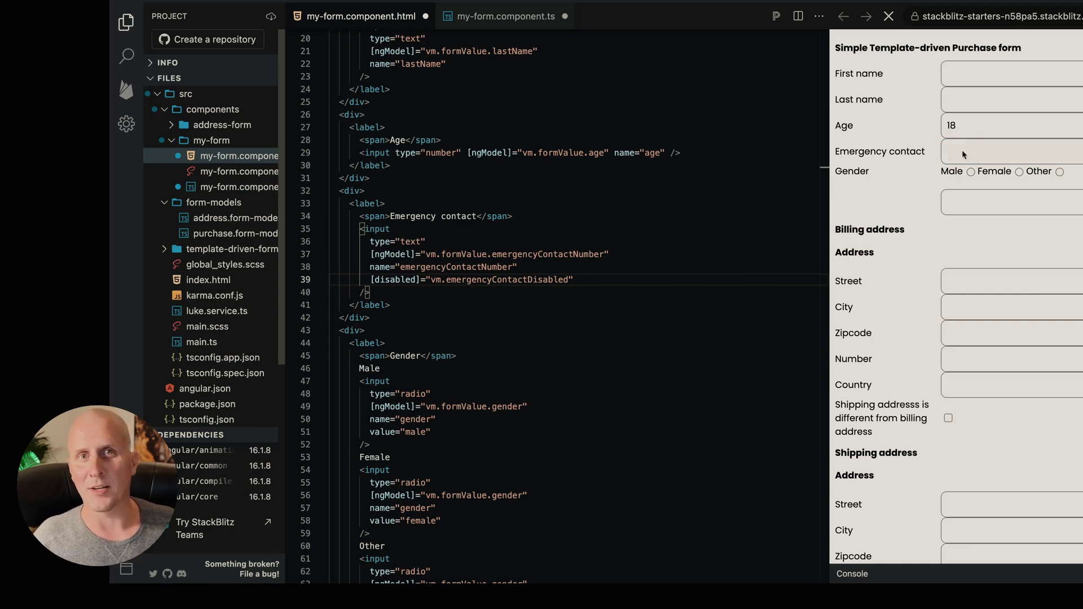
pyautogui.click(971, 171)
pyautogui.doubleClick(850, 172)
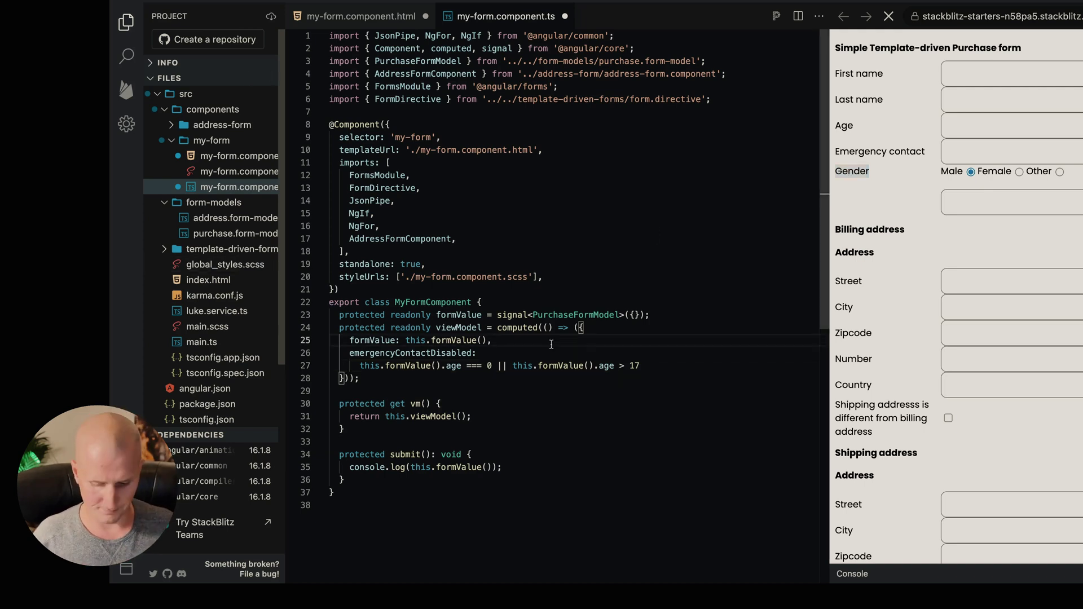
# Step: Begin a new showOtherGender line above emergencyContactDisabled in the viewModel object
pyautogui.press('Return')
pyautogui.write('show')
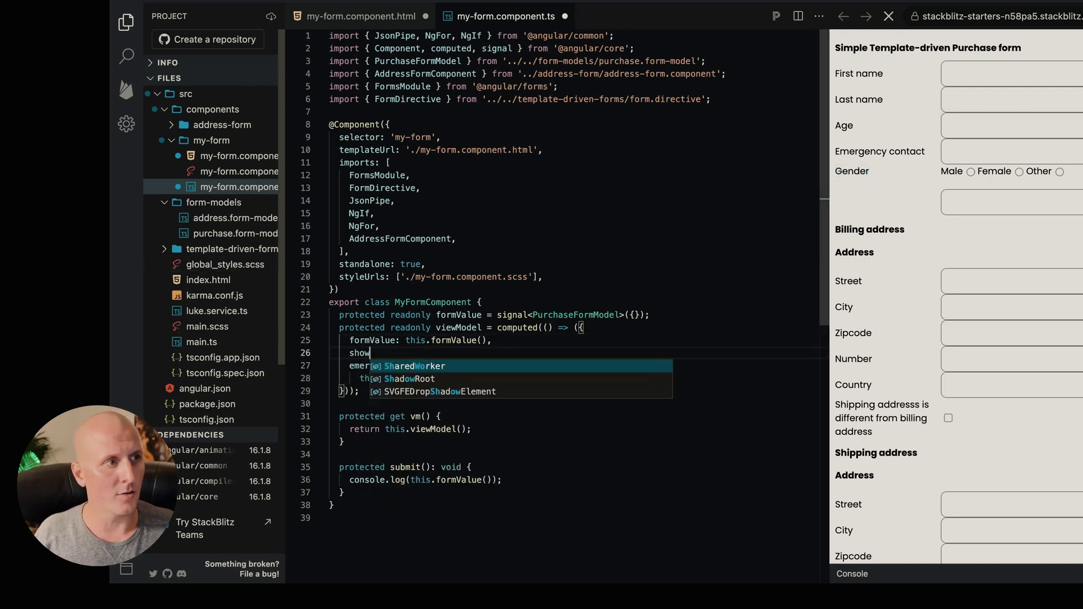
pyautogui.write('Othnder:')
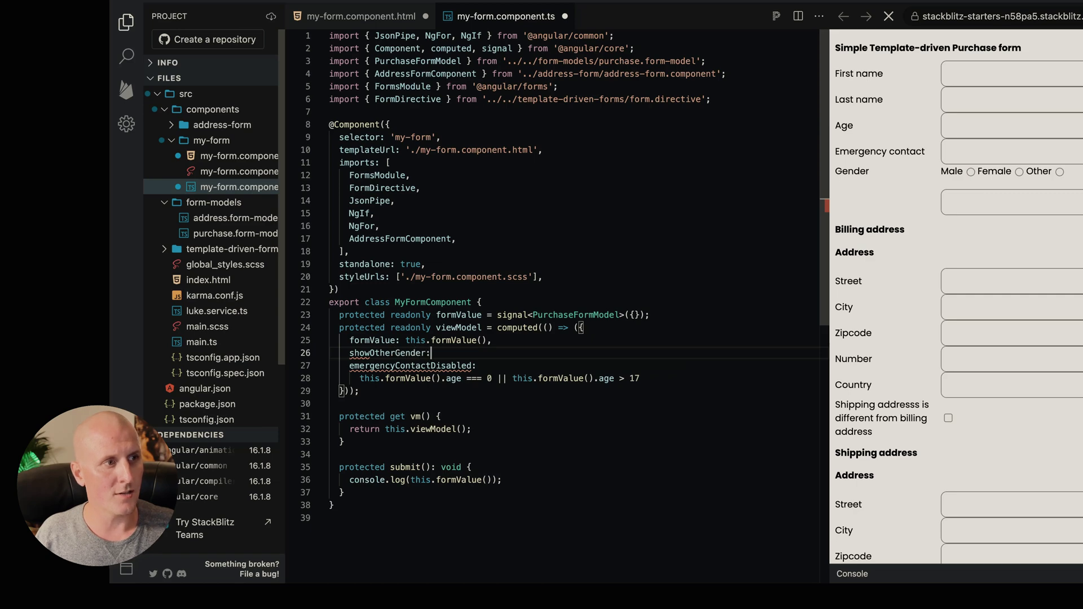
pyautogui.write(' this.formValue().gender')
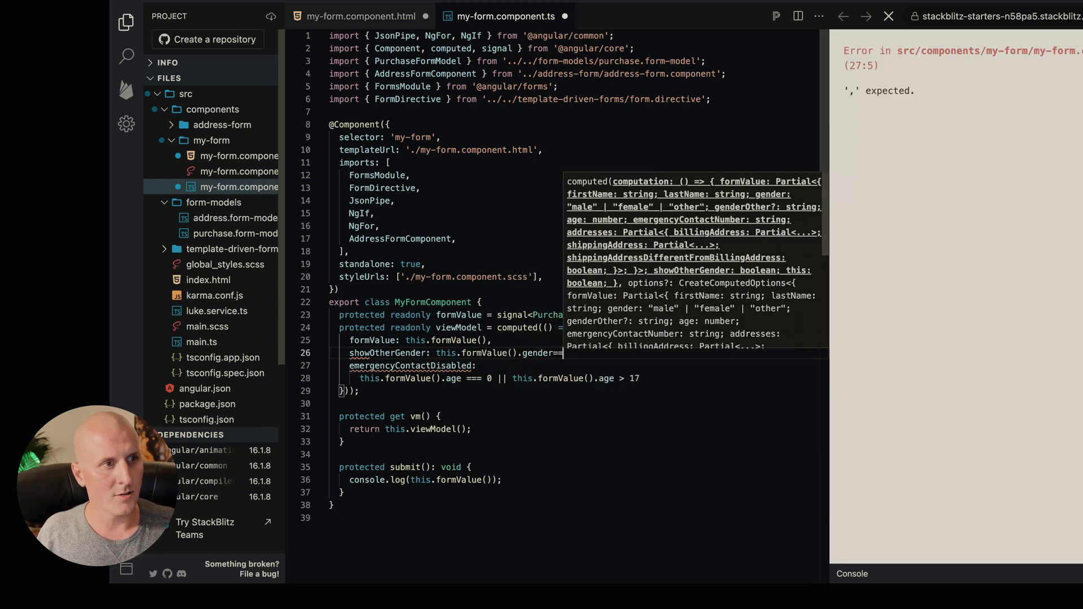
pyautogui.write(" === 'other',")
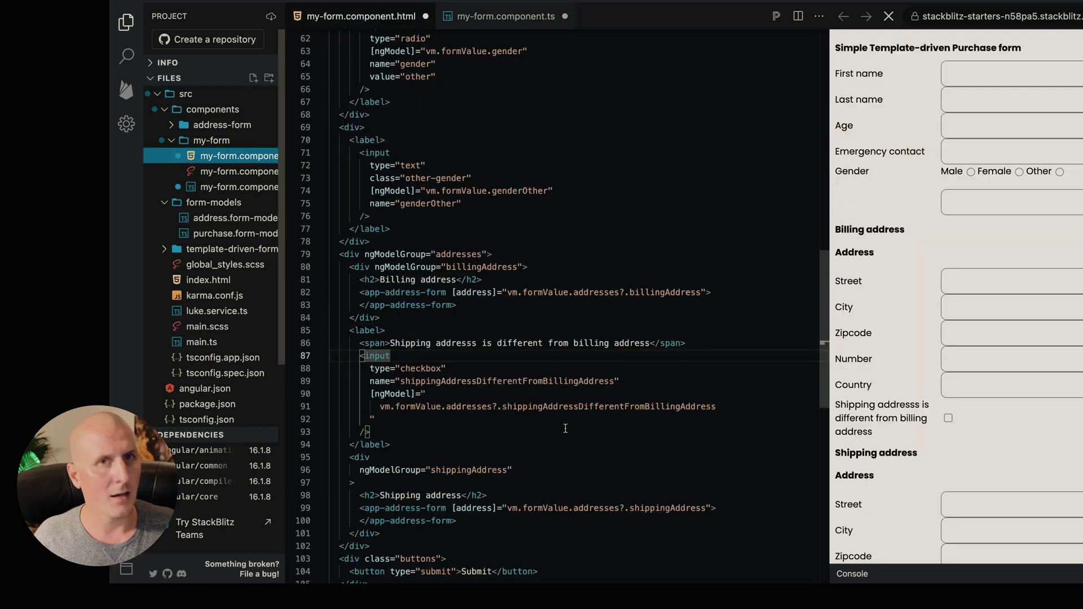
# Step: Add *ngIf="vm.showOtherGender" to the genderOther input, then check it with the Other and Female radios
pyautogui.click(488, 203)
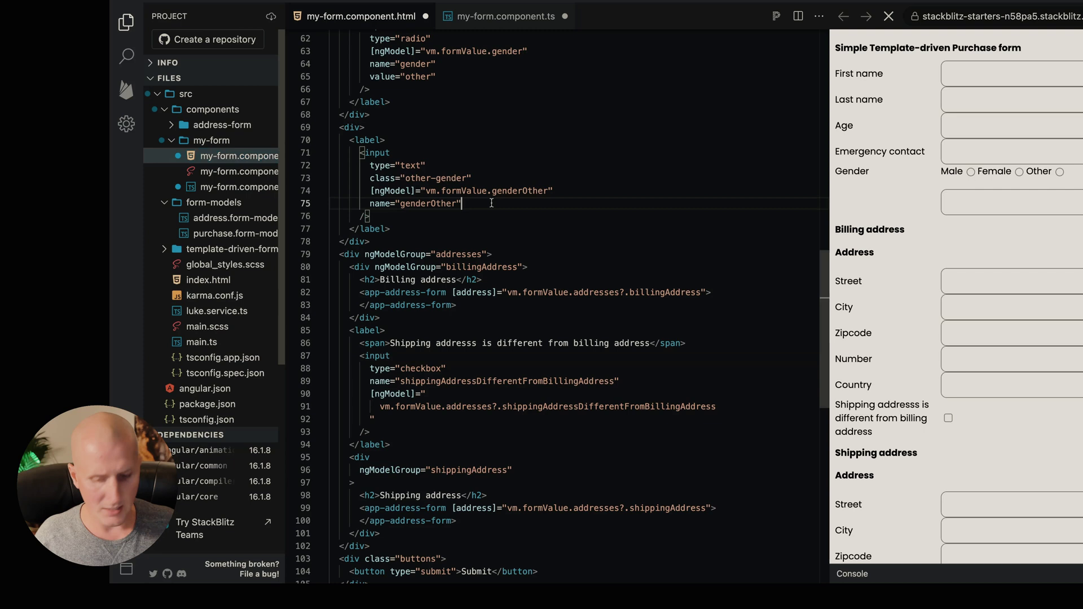
pyautogui.press('Return')
pyautogui.write('*')
pyautogui.write('ngIf=')
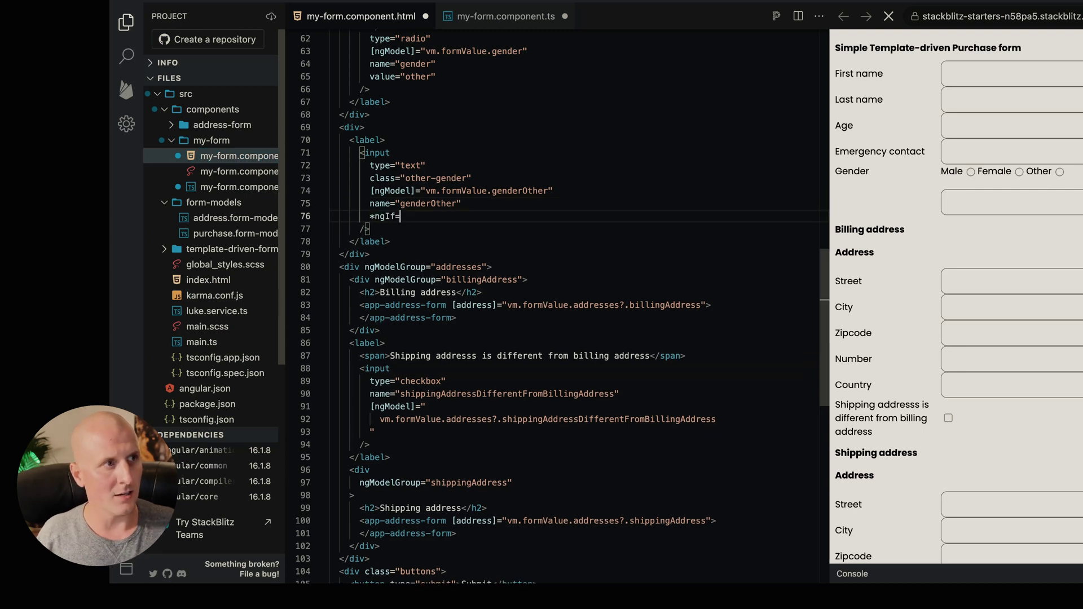
pyautogui.write('"vm.showOtherGender')
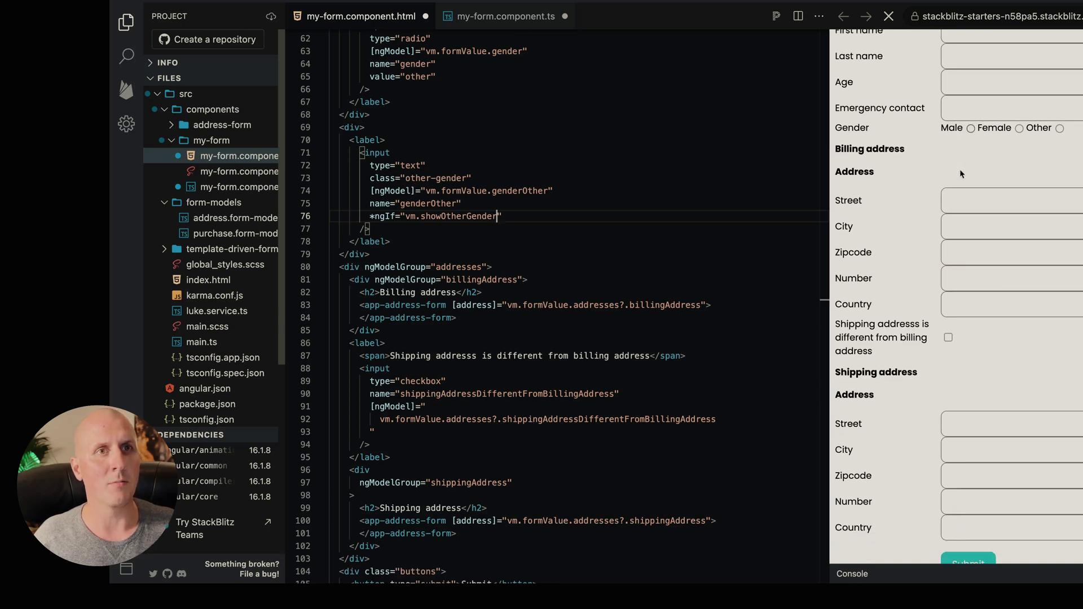
pyautogui.scroll(-2, 967, 172)
pyautogui.click(971, 113)
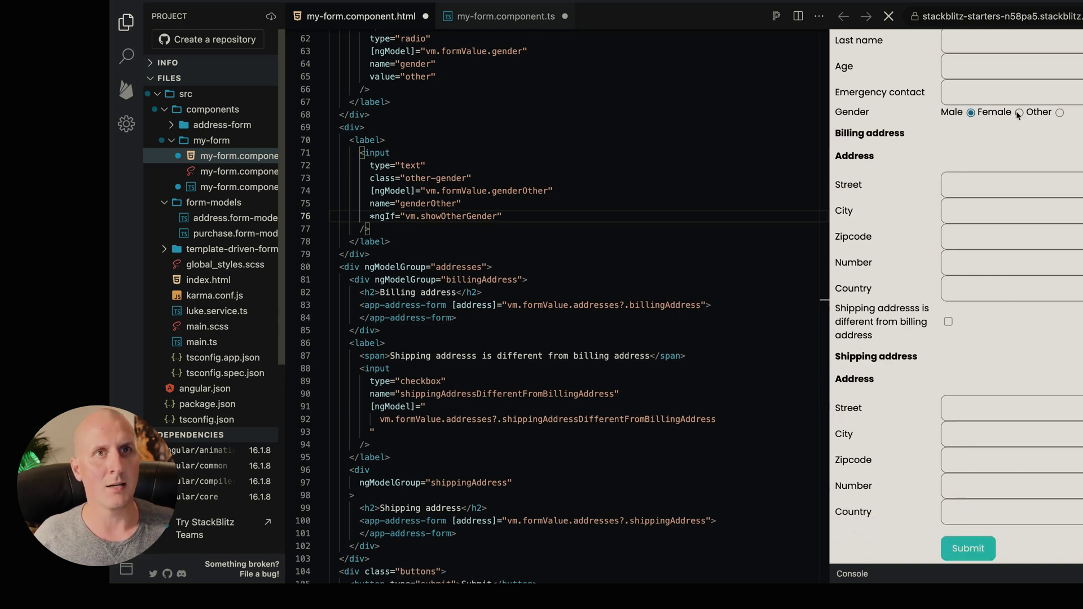
pyautogui.click(1061, 114)
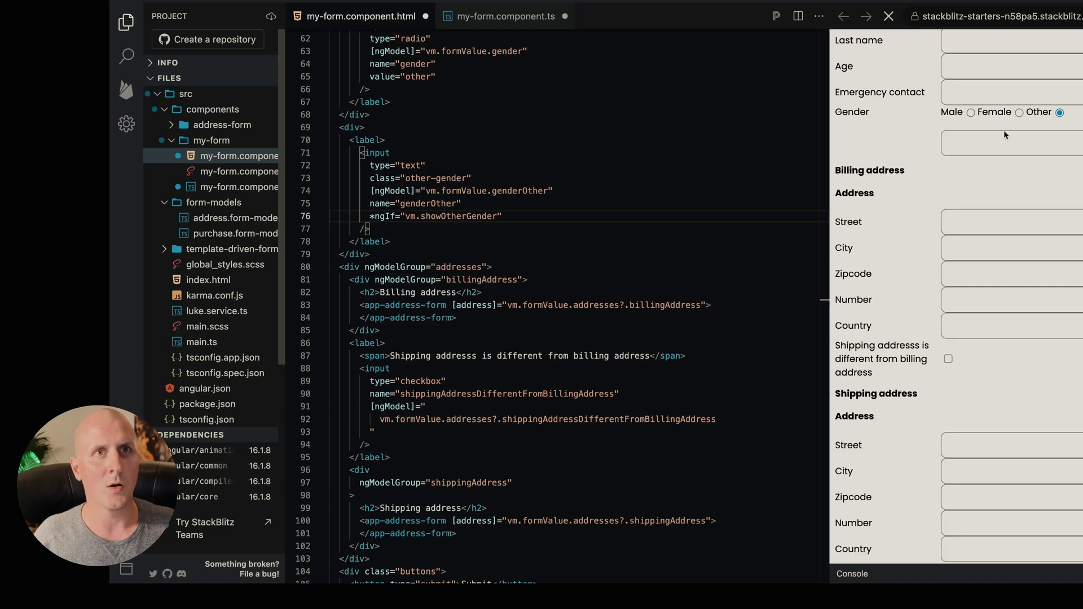
pyautogui.write('sfgsdfsgdj')
pyautogui.scroll(-4, 972, 246)
pyautogui.scroll(-4, 972, 247)
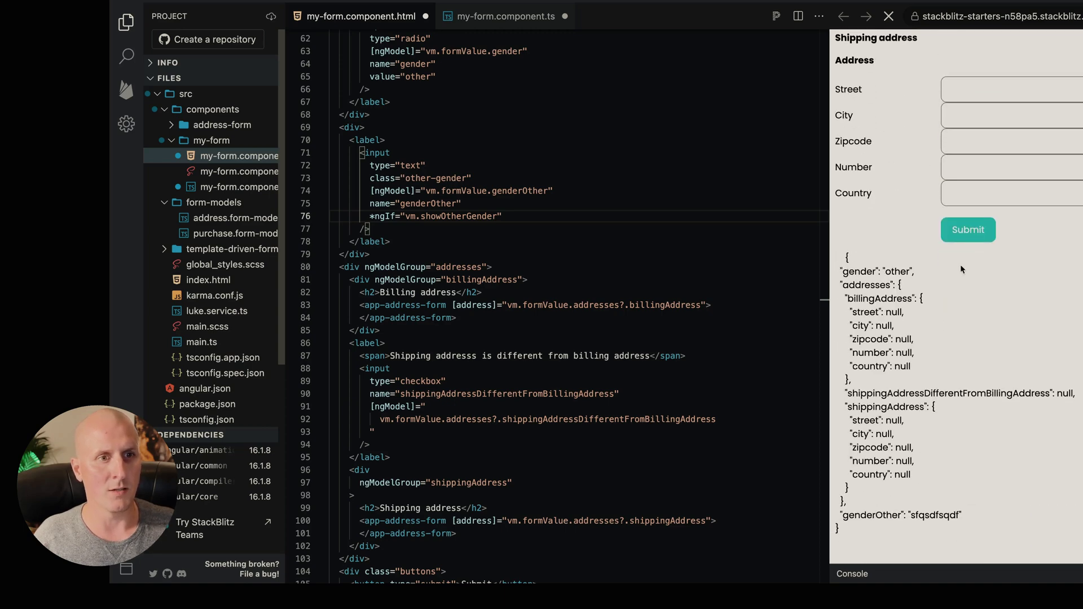
pyautogui.scroll(5, 994, 425)
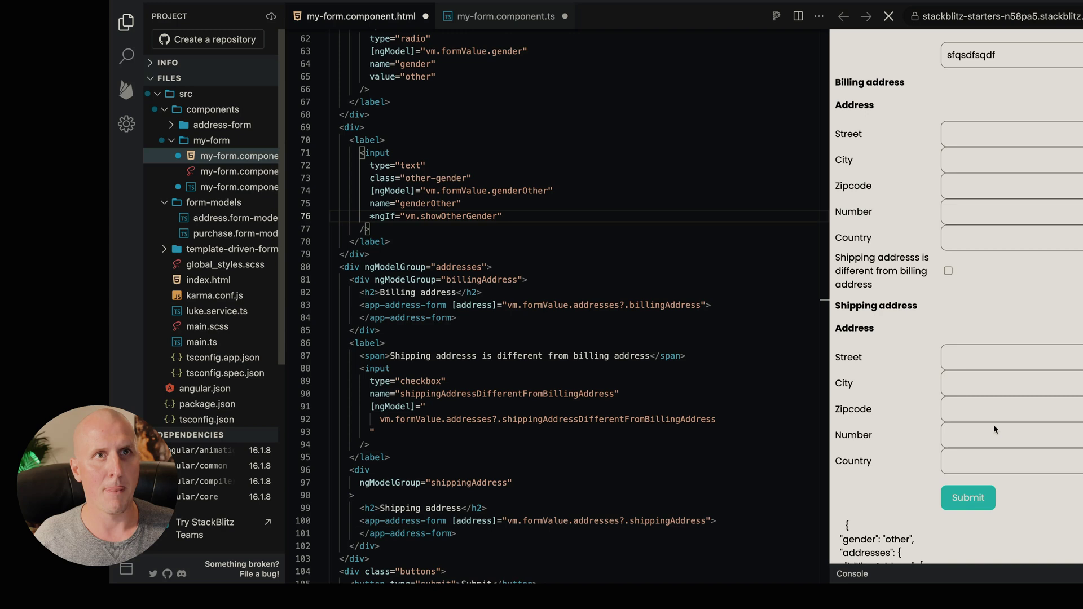
pyautogui.scroll(3, 993, 423)
pyautogui.scroll(-1, 936, 292)
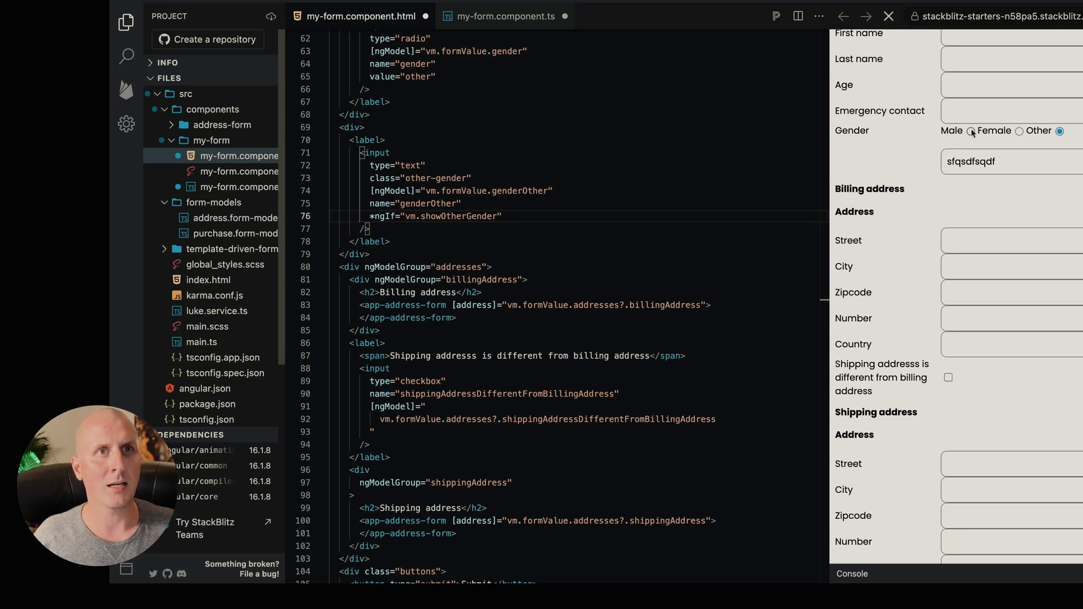
pyautogui.click(1018, 131)
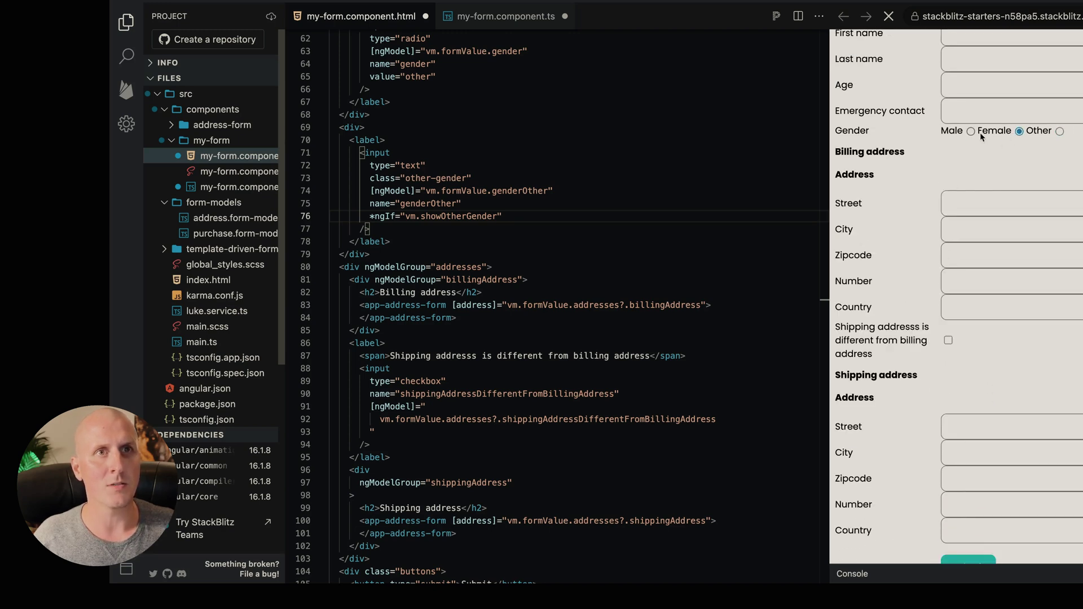
pyautogui.scroll(-8, 965, 252)
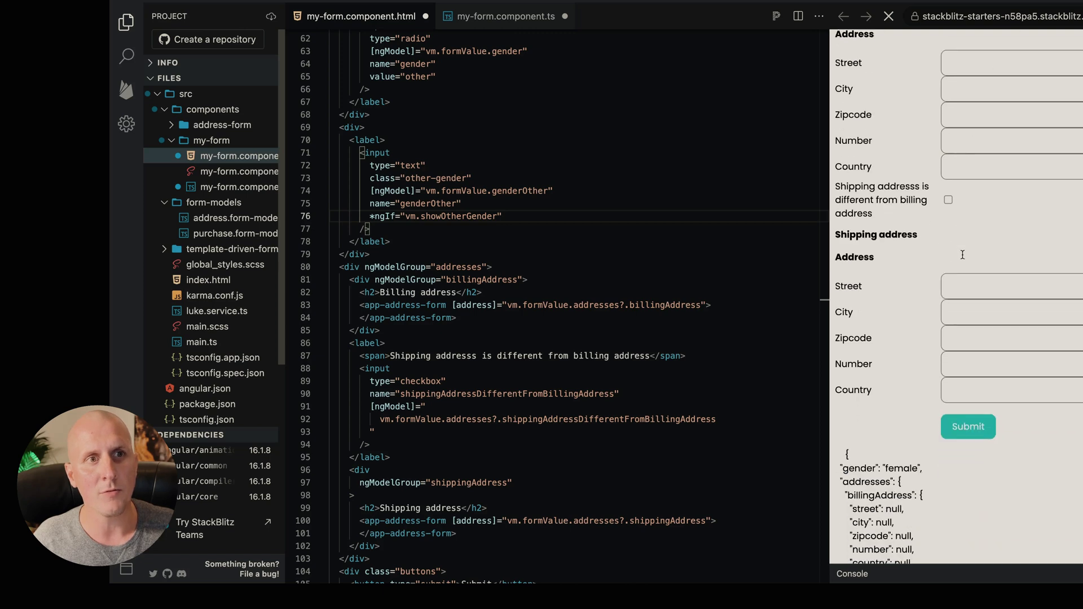
pyautogui.scroll(-5, 965, 253)
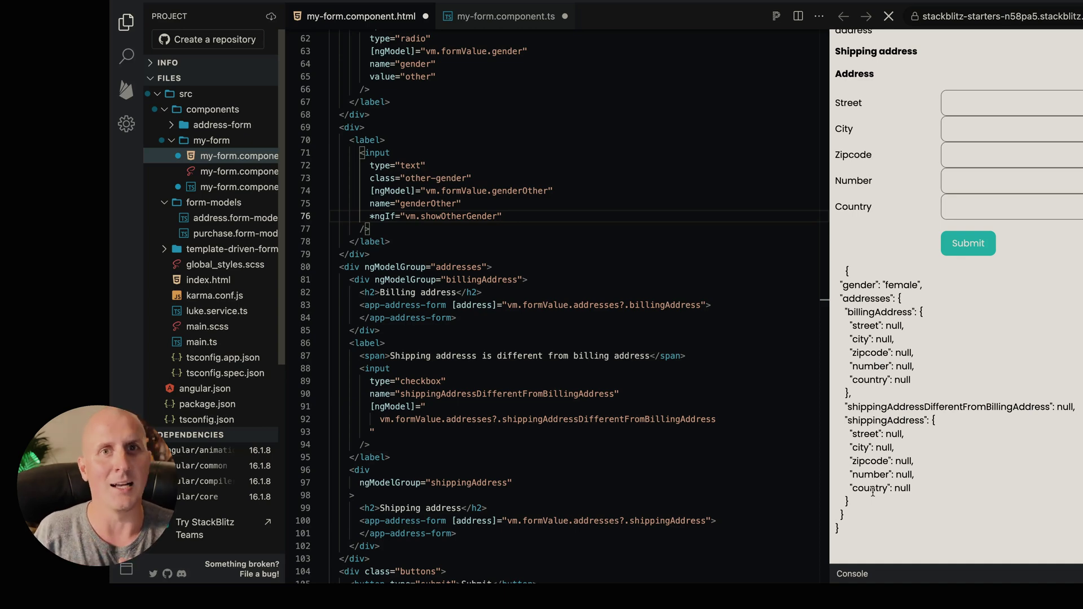
pyautogui.scroll(-4, 558, 305)
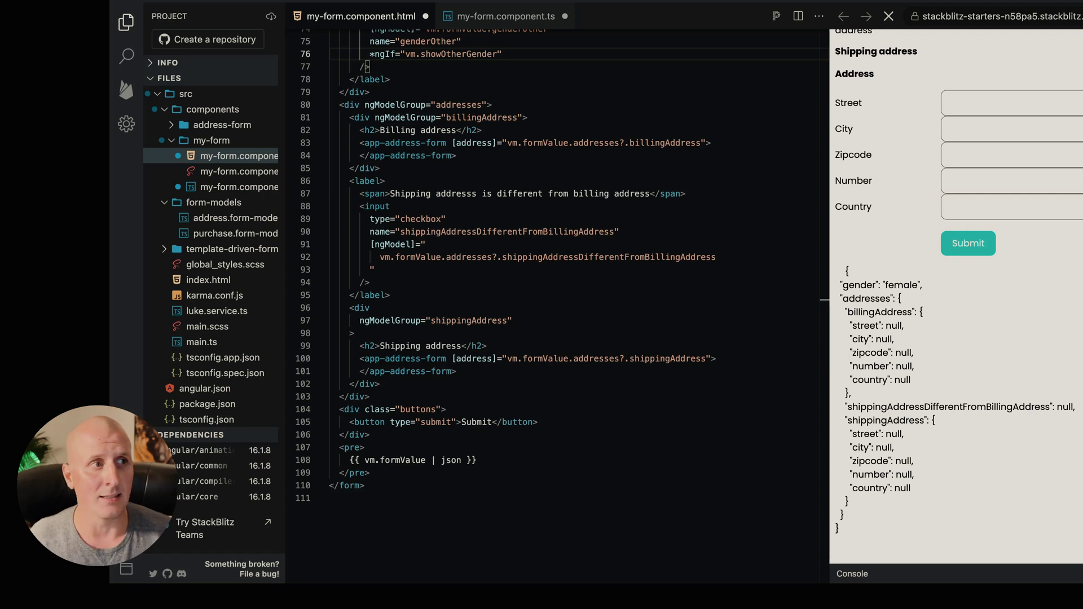
# Step: Show the shipping div only when addresses?.shippingAddressDifferentFromBillingAddress is true, test it, and select the condition
pyautogui.click(436, 311)
pyautogui.press('Return')
pyautogui.write('*')
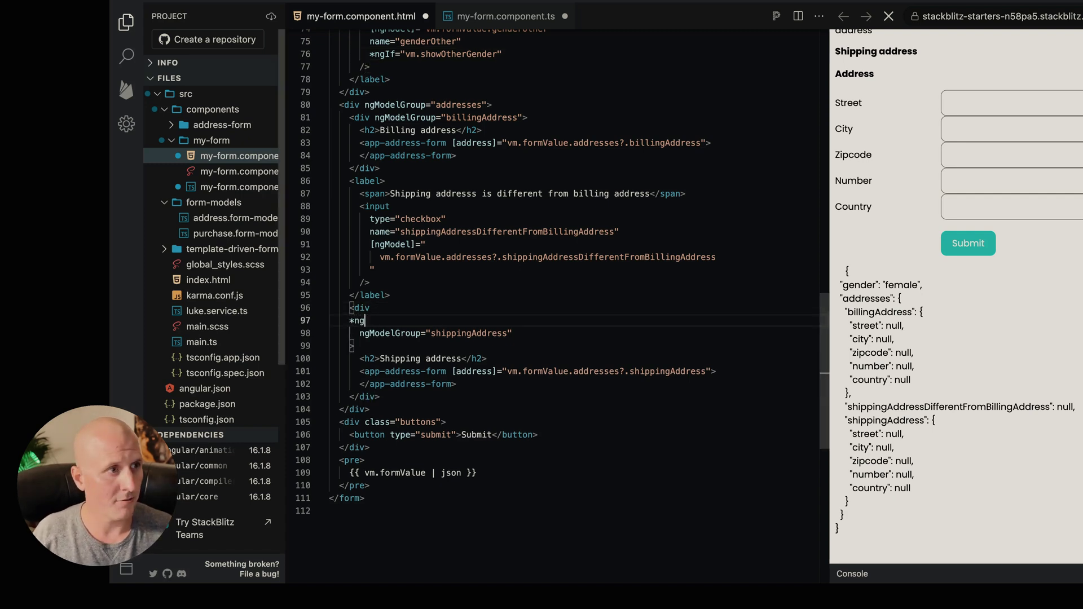
pyautogui.press('Tab')
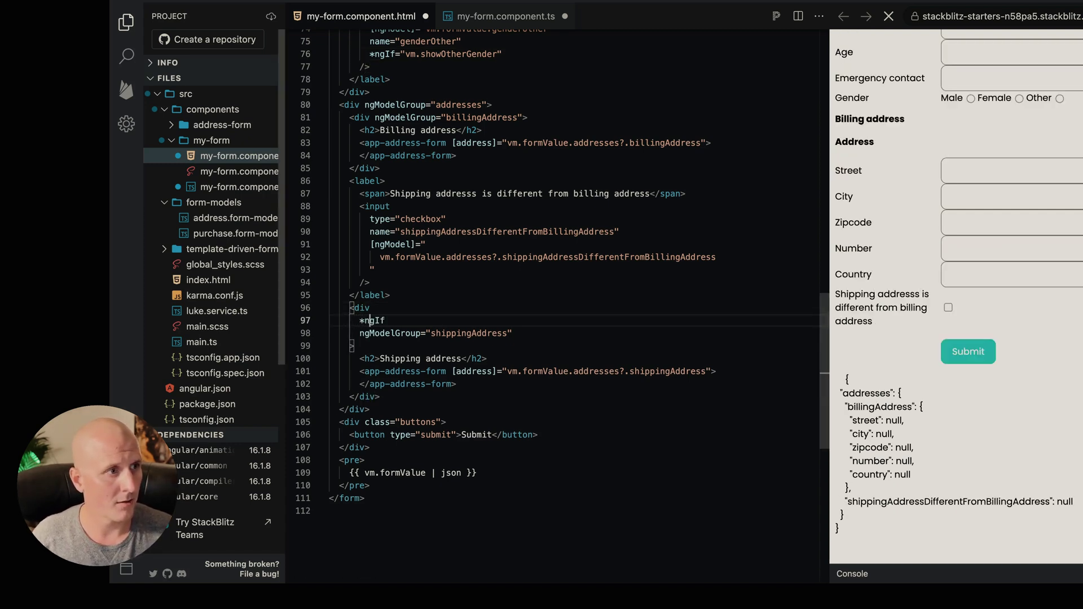
pyautogui.write('="vm.form')
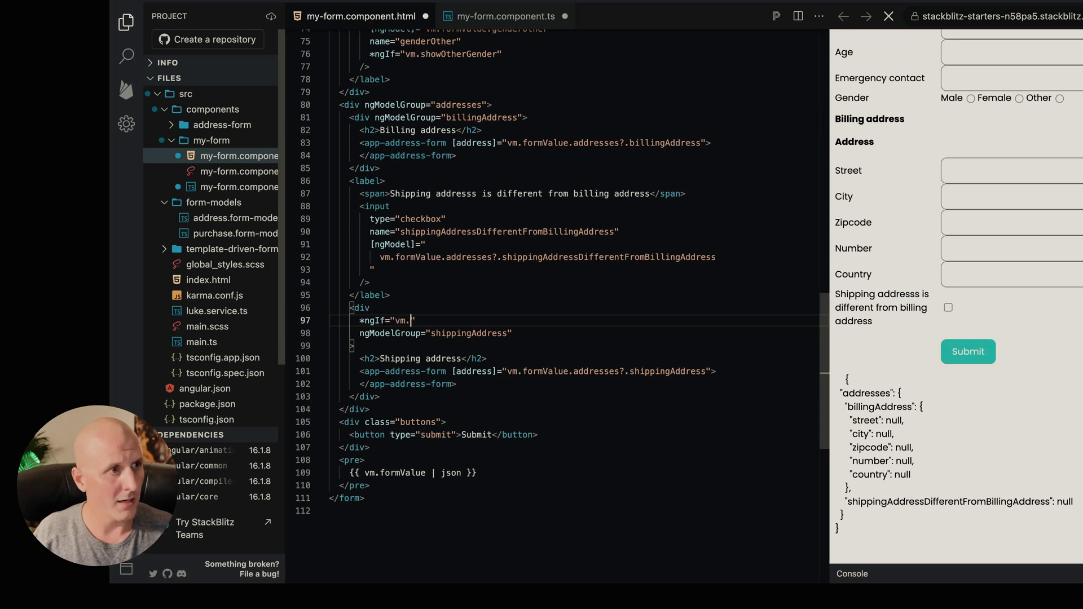
pyautogui.write('Value.address')
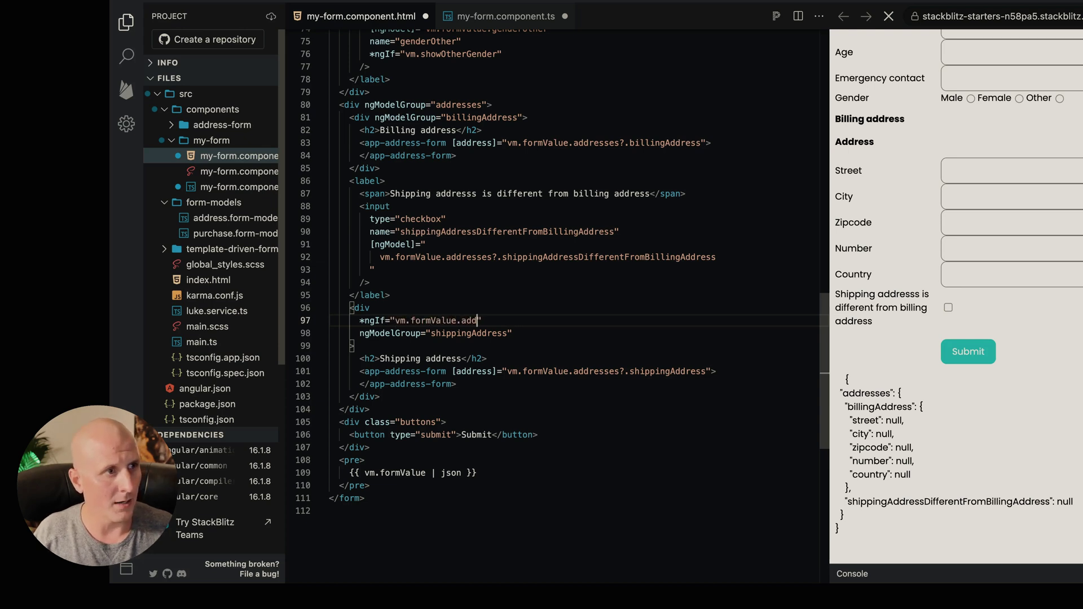
pyautogui.write('es?.shipp')
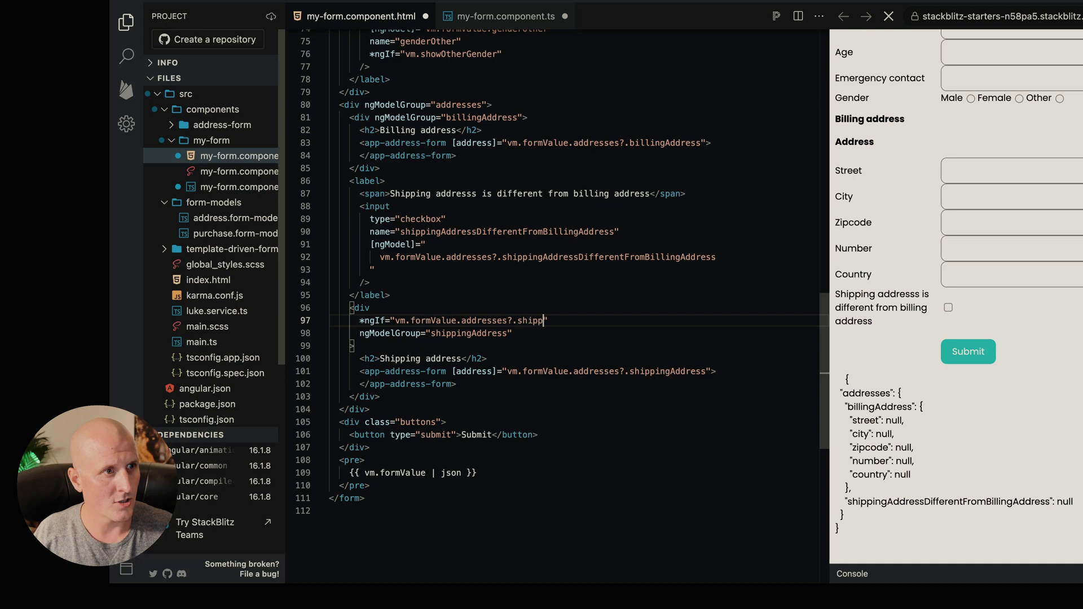
pyautogui.write('ddressDif')
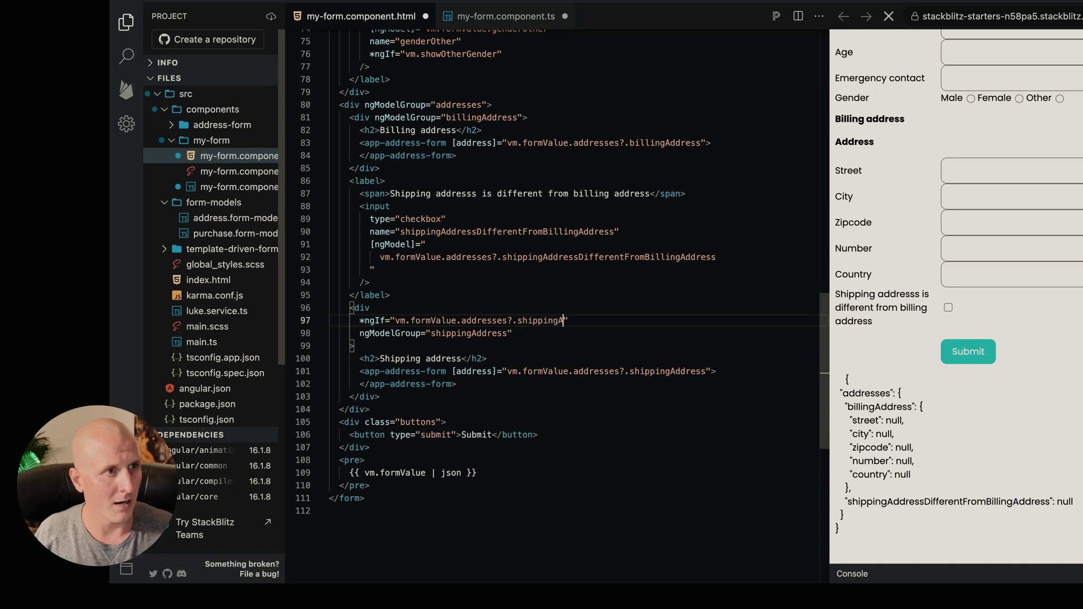
pyautogui.write('ferentFromBilling')
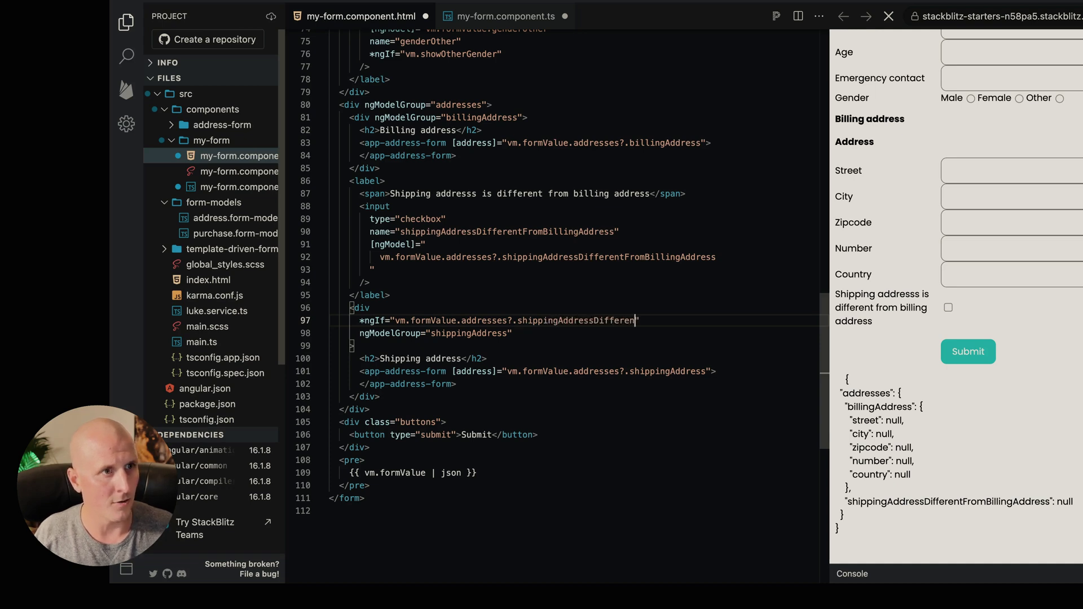
pyautogui.write('Address')
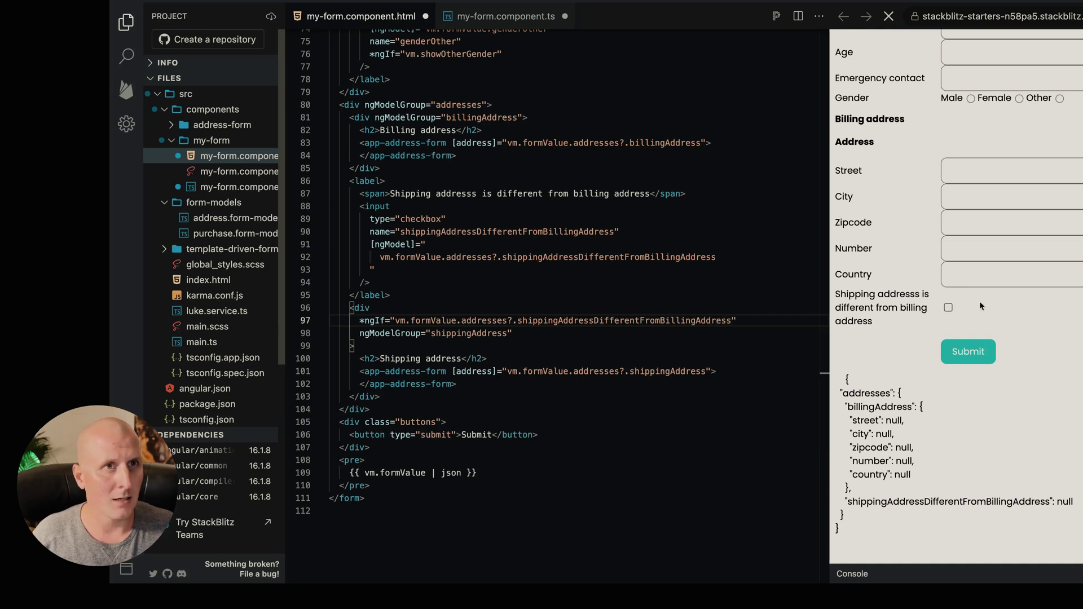
pyautogui.click(948, 308)
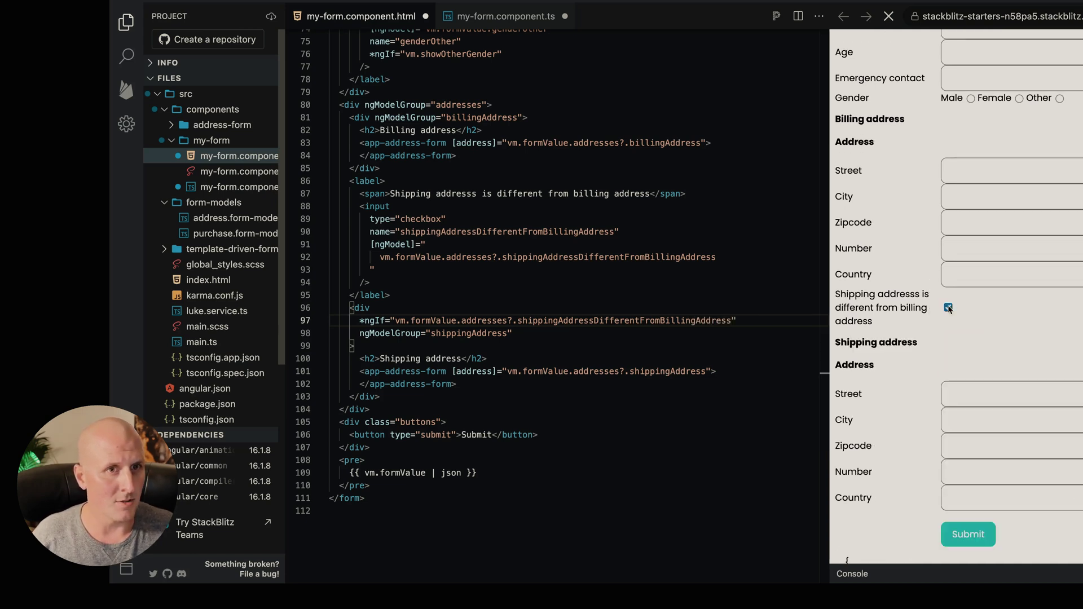
pyautogui.moveTo(736, 319); pyautogui.dragTo(389, 320)
pyautogui.hotkey('ctrl', 'c')
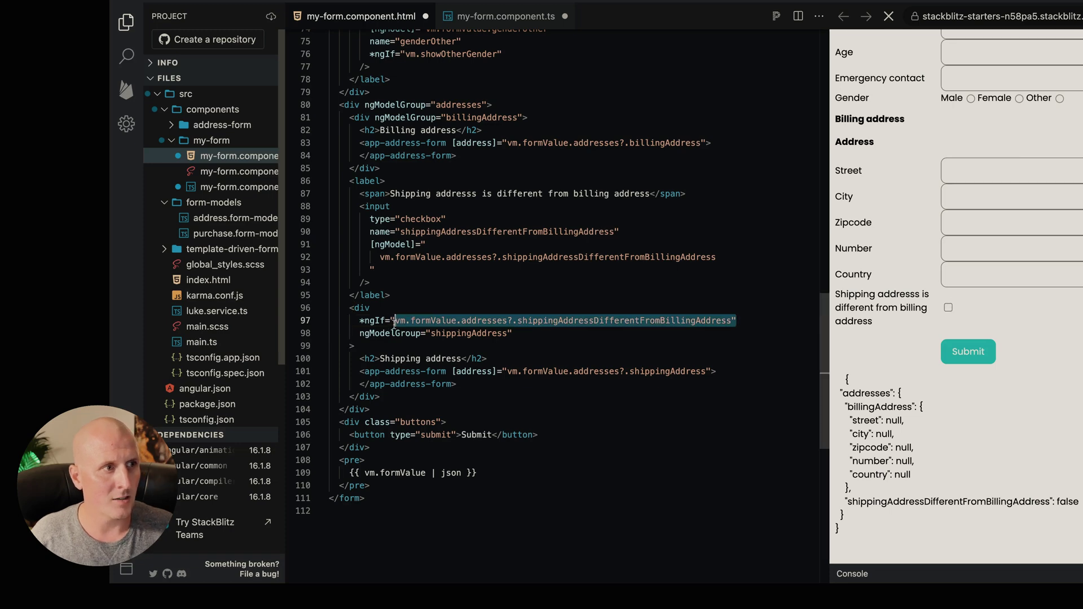
# Step: Add showShippingAddress: this.formValue().addresses?.shippingAddressDifferentFromBillingAddress to the computed view model
pyautogui.click(239, 186)
pyautogui.press('Return')
pyautogui.write('show')
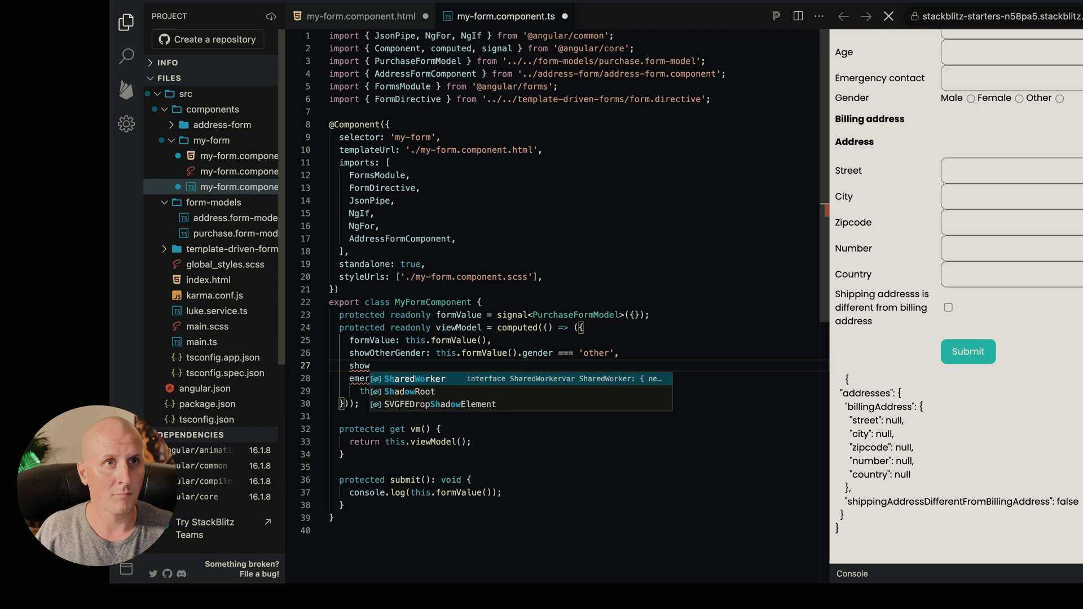
pyautogui.write('ShippingAddr')
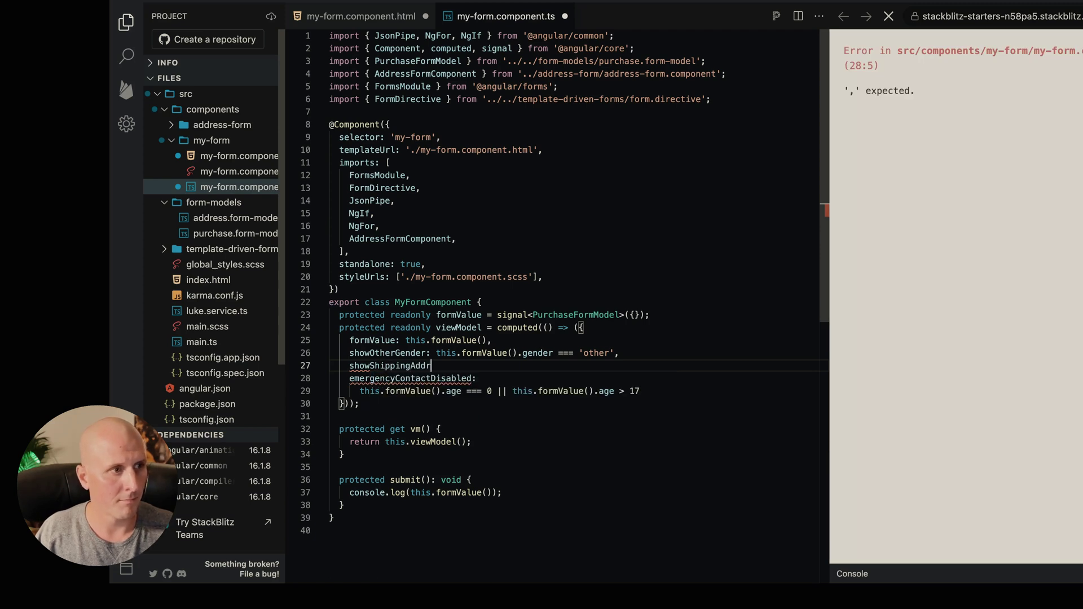
pyautogui.write('ess:')
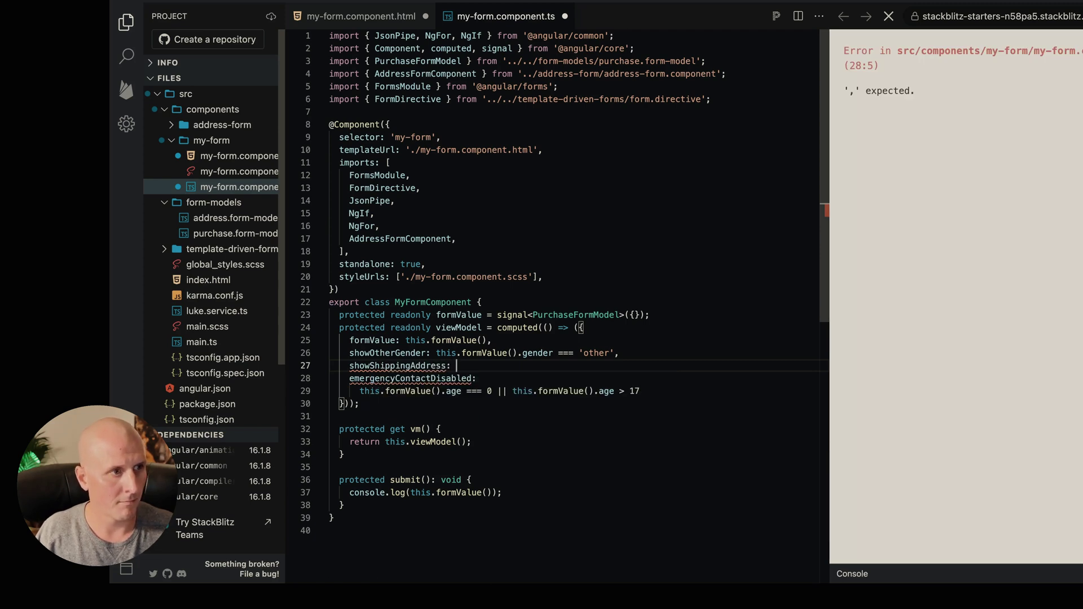
pyautogui.hotkey('ctrl', 'v')
pyautogui.doubleClick(461, 366)
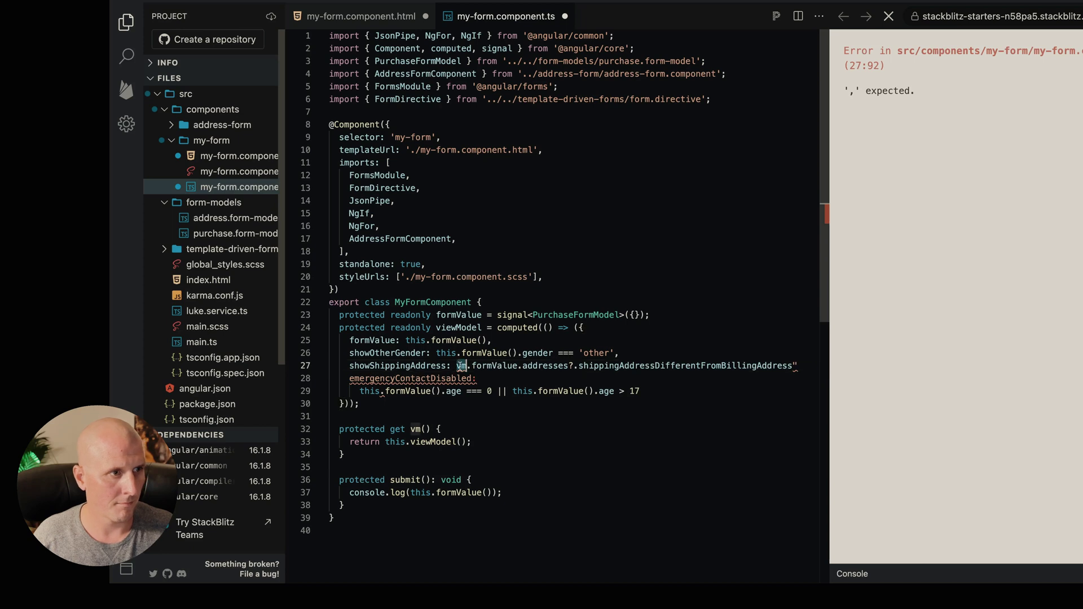
pyautogui.write('this')
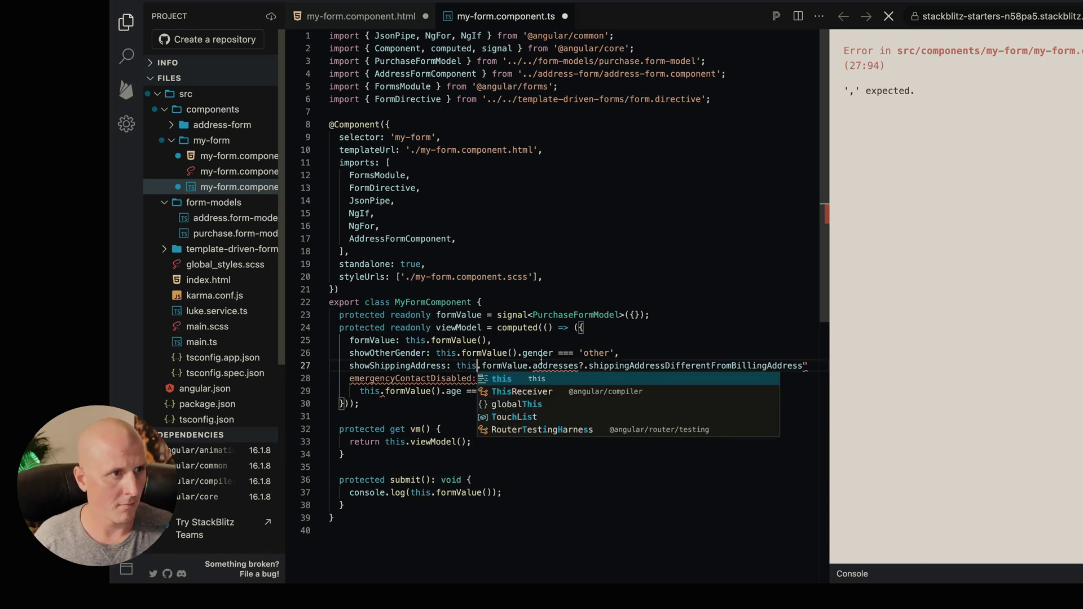
pyautogui.click(530, 366)
pyautogui.write('()')
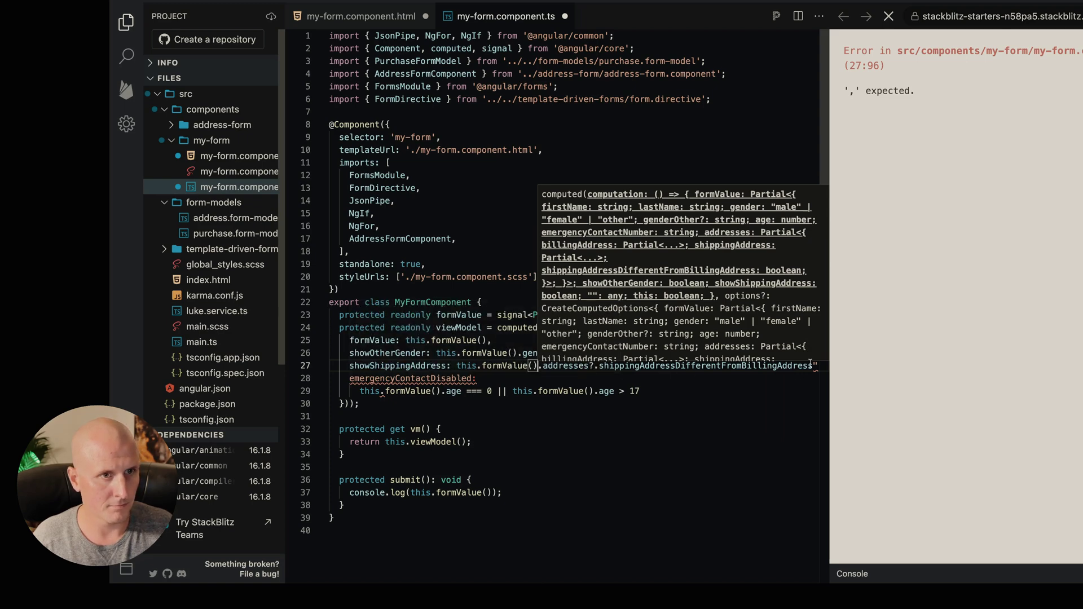
pyautogui.write(',')
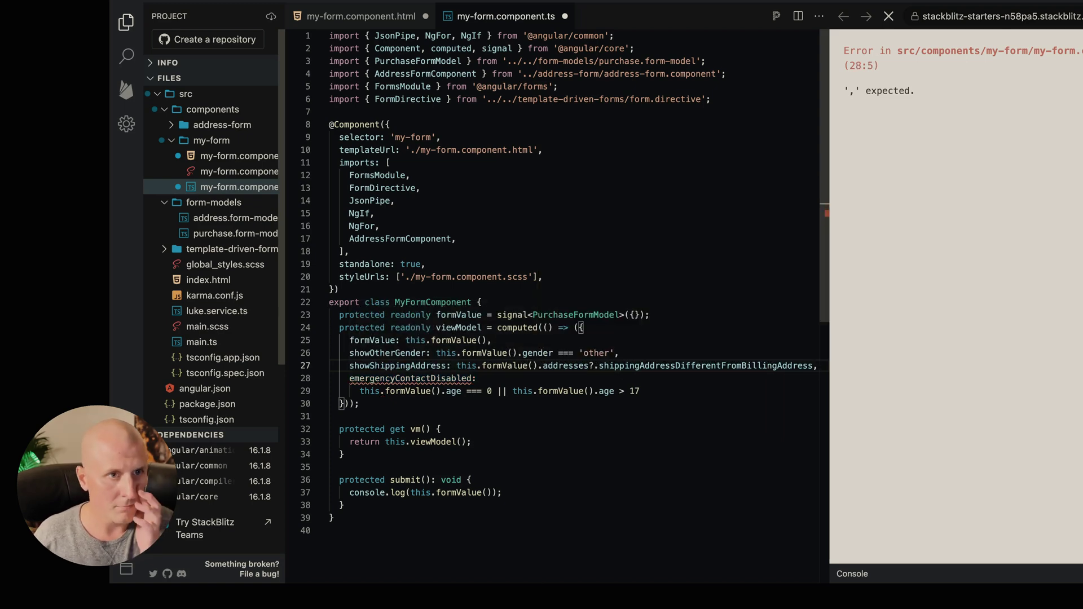
pyautogui.doubleClick(421, 366)
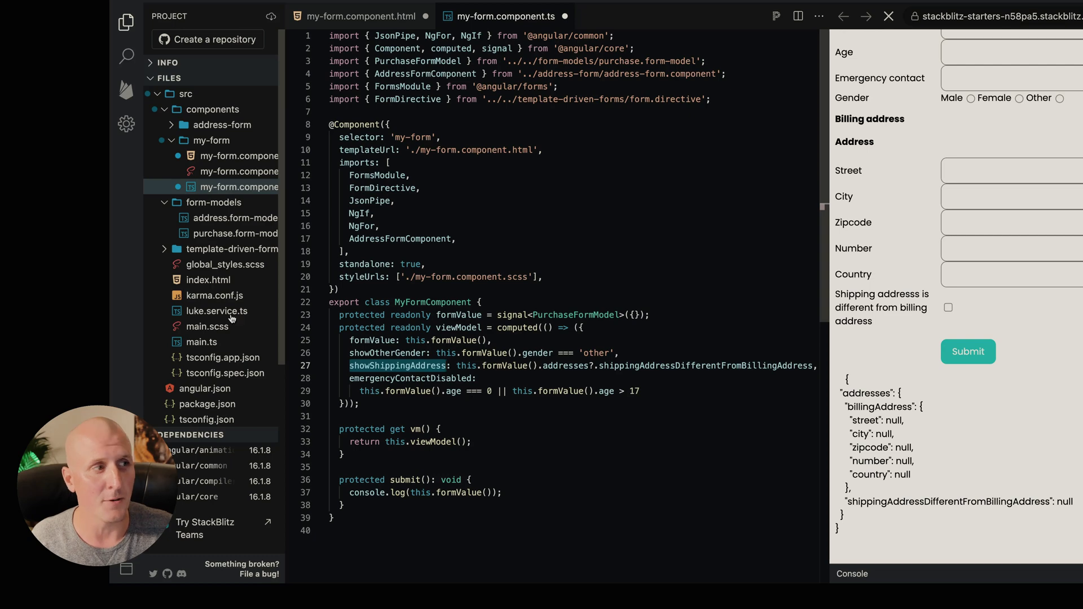
# Step: Bind the shipping block's ngIf to vm.showShippingAddress, test the shipping fields, and reload the preview
pyautogui.click(361, 16)
pyautogui.moveTo(412, 319); pyautogui.dragTo(729, 320)
pyautogui.write('showShippingAddress')
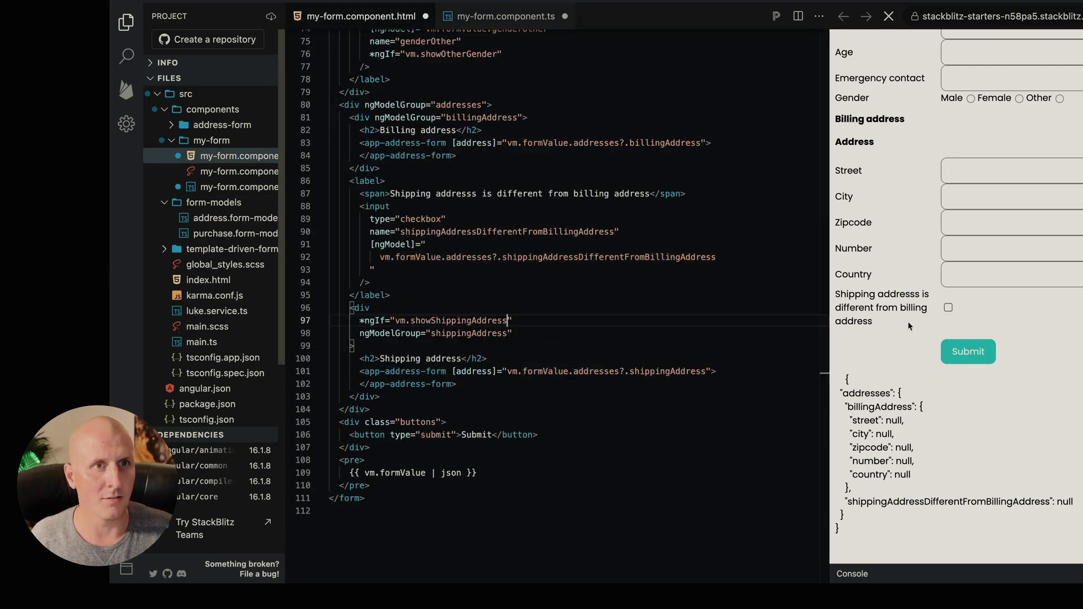
pyautogui.click(948, 308)
pyautogui.click(973, 394)
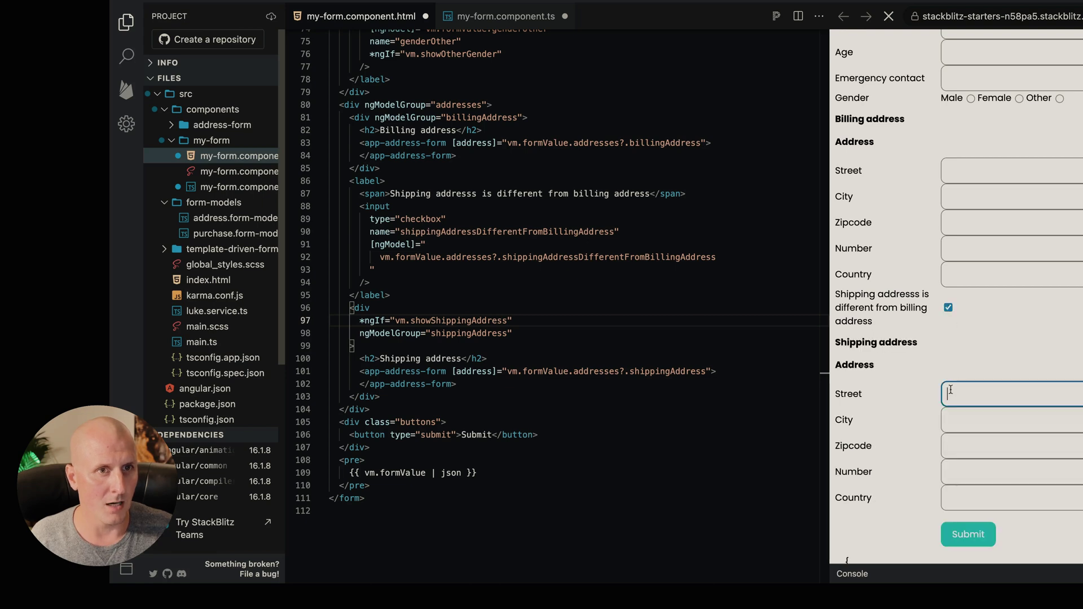
pyautogui.write('sadfqsdf')
pyautogui.press('Tab')
pyautogui.write('sqdqsdf')
pyautogui.press('Tab')
pyautogui.write('sqdfsqdf')
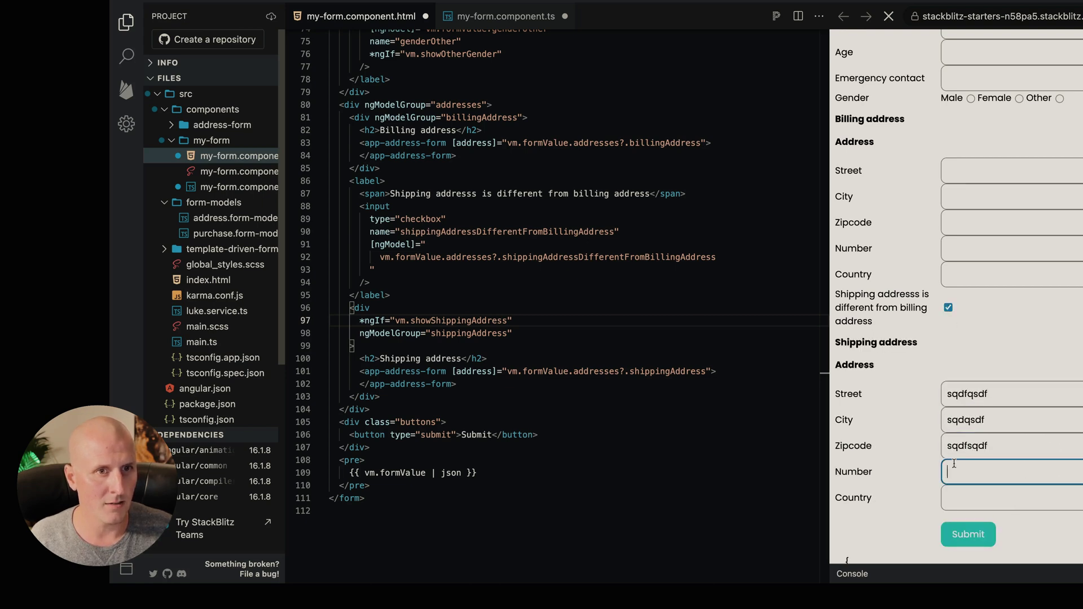
pyautogui.press('Tab')
pyautogui.scroll(-5, 947, 449)
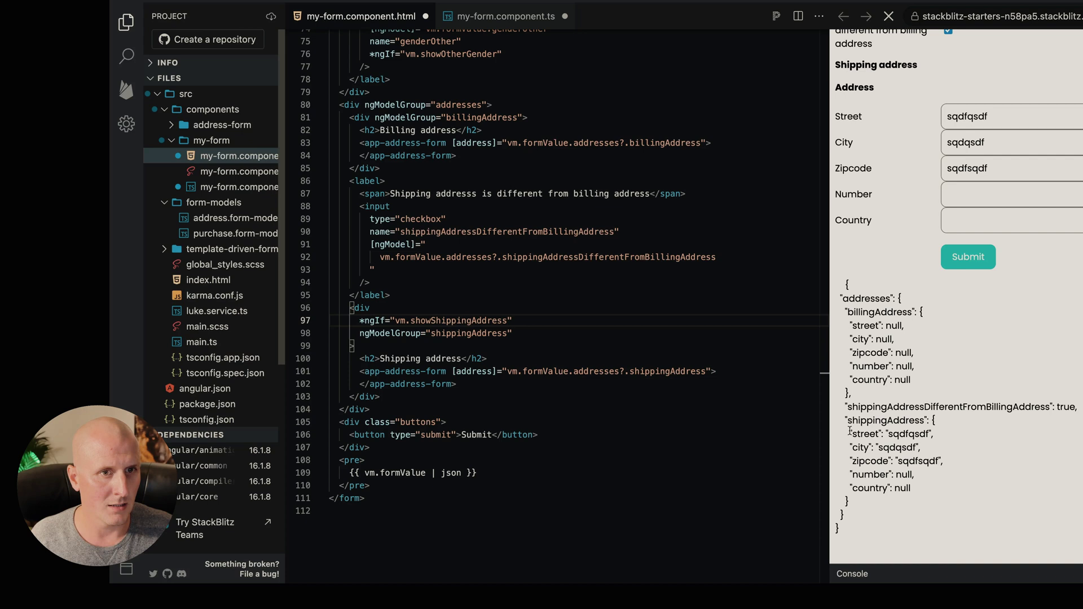
pyautogui.moveTo(851, 431); pyautogui.dragTo(952, 481)
pyautogui.click(967, 257)
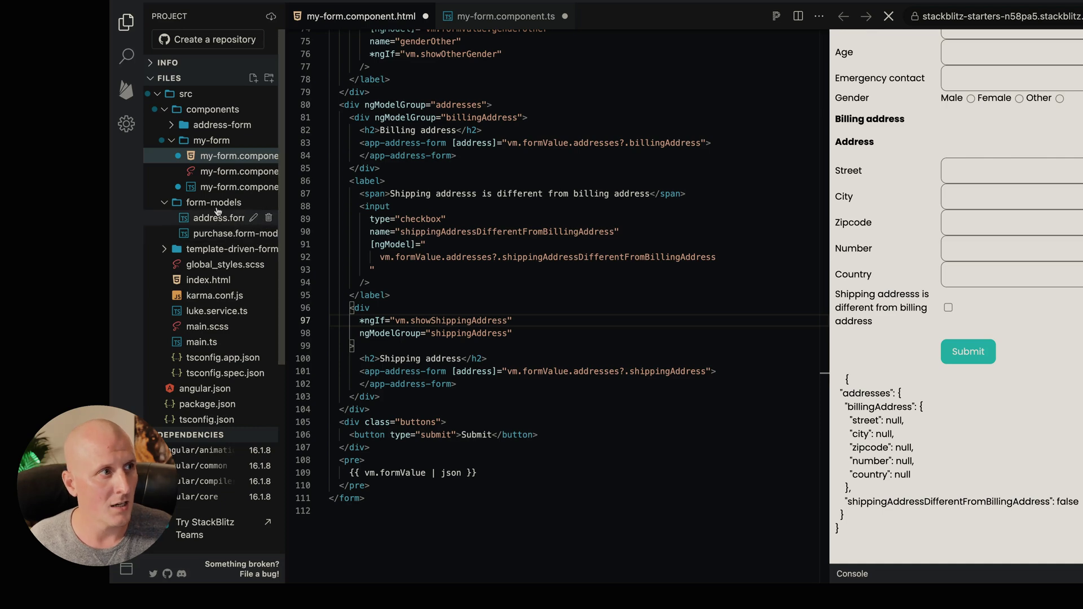
# Step: Select the finished viewModel computed block in my-form.component.ts to review it
pyautogui.click(239, 187)
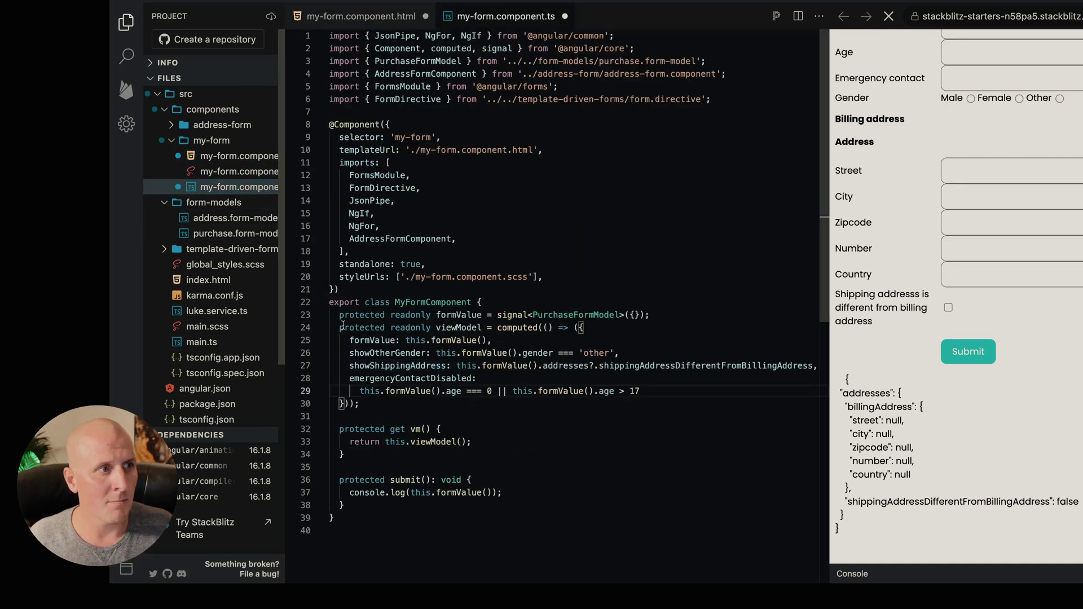
pyautogui.moveTo(339, 326); pyautogui.dragTo(443, 400)
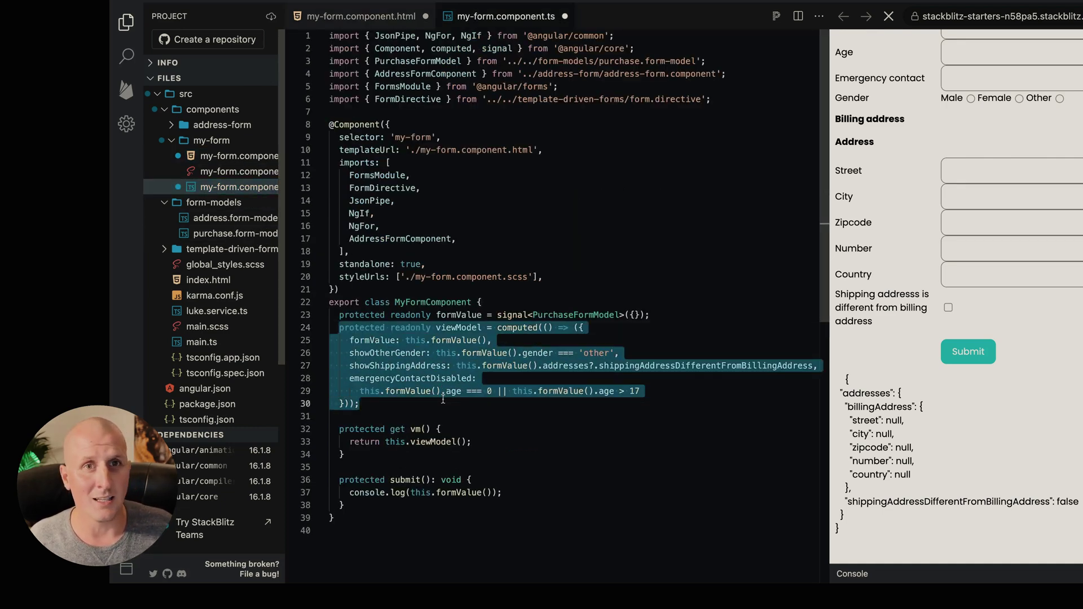